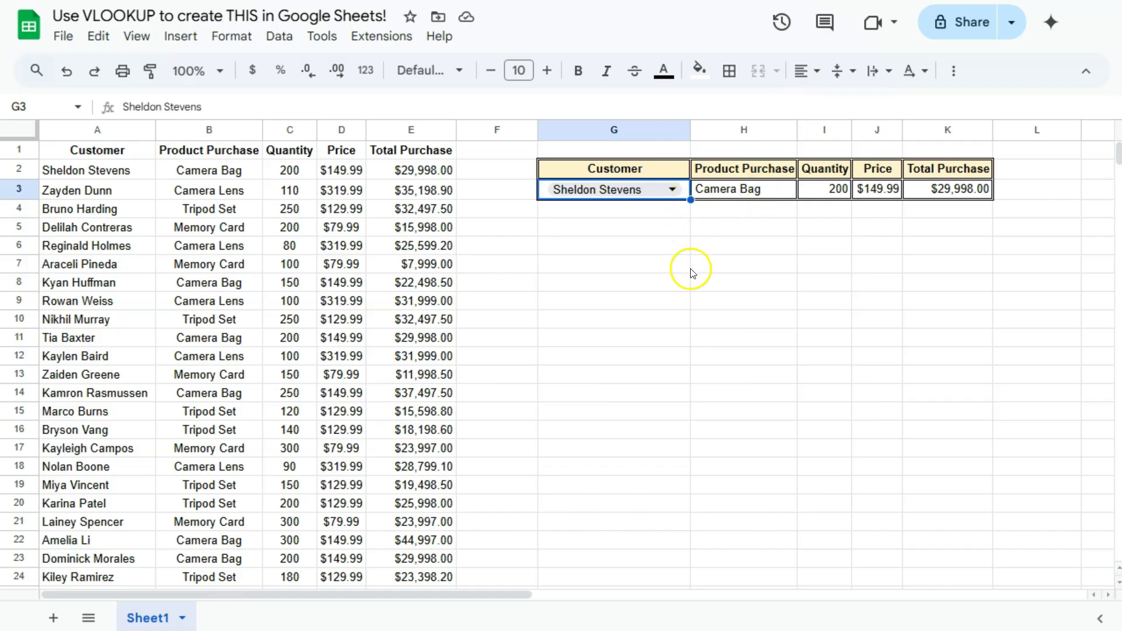
Step: Examine the customer dropdown in G3 and the VLOOKUP formulas in H3:K3 of the finished example
key(ctrl+Right)
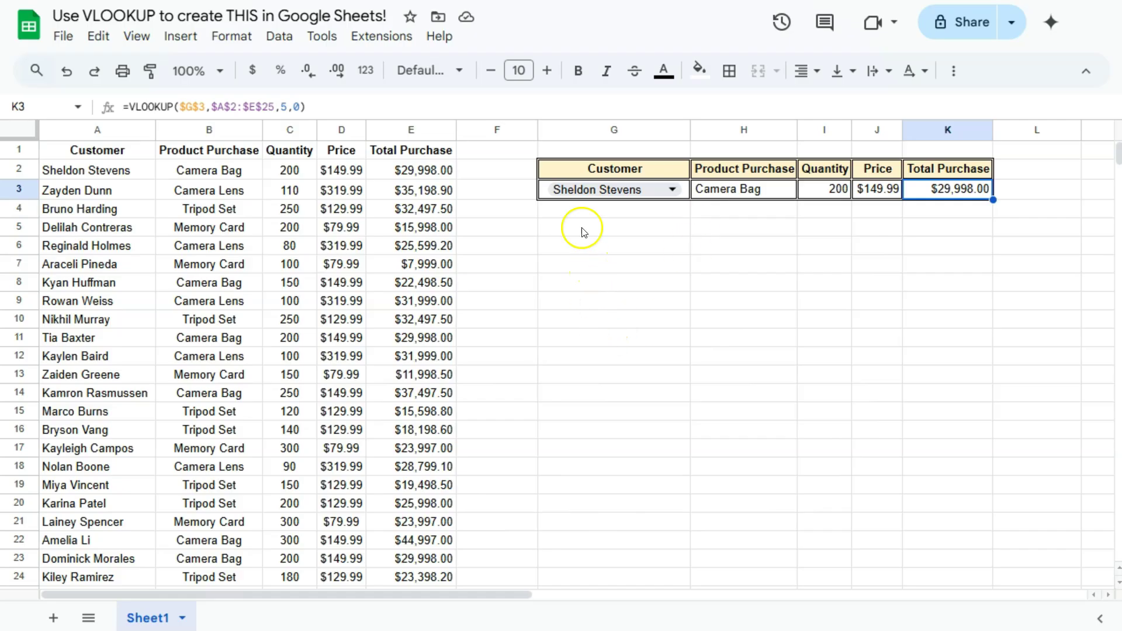
drag(733, 196, 924, 187)
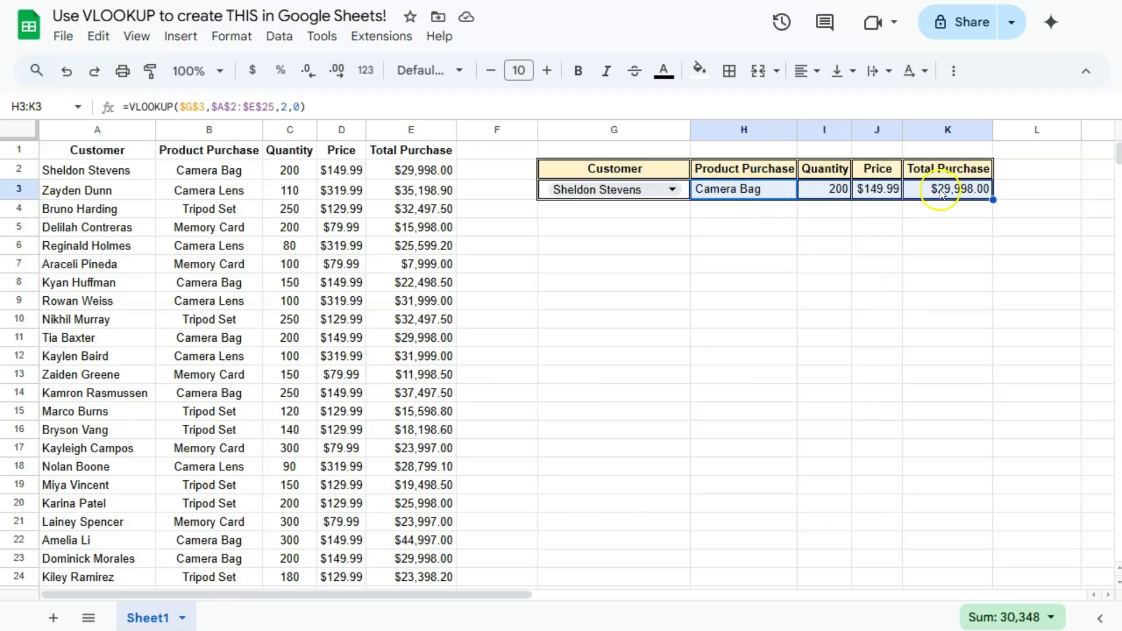
click(673, 189)
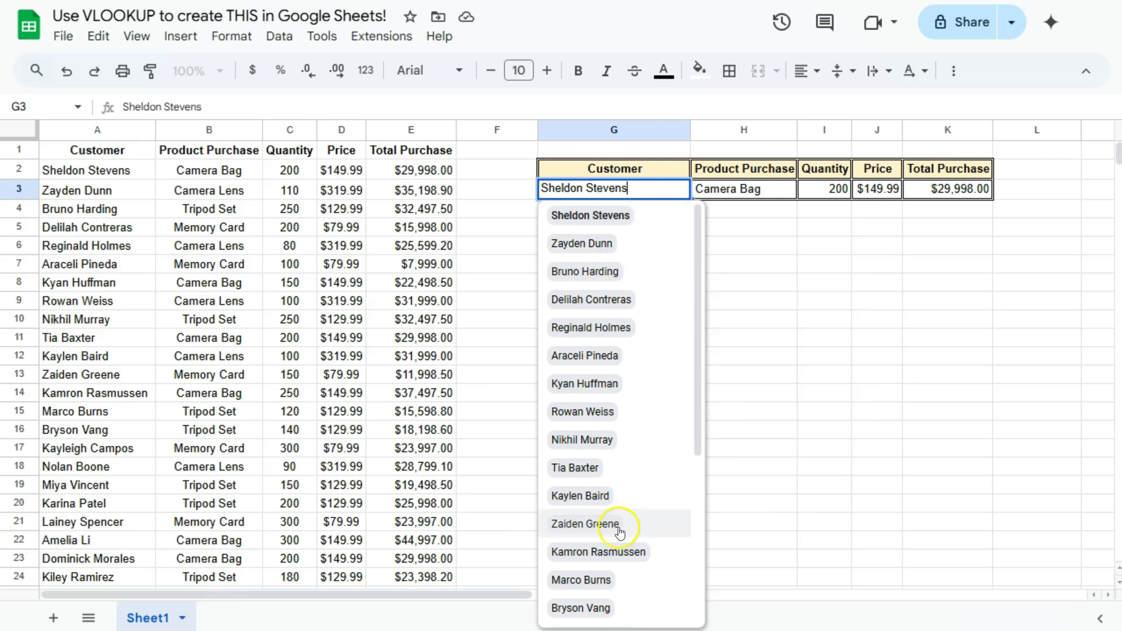
click(753, 206)
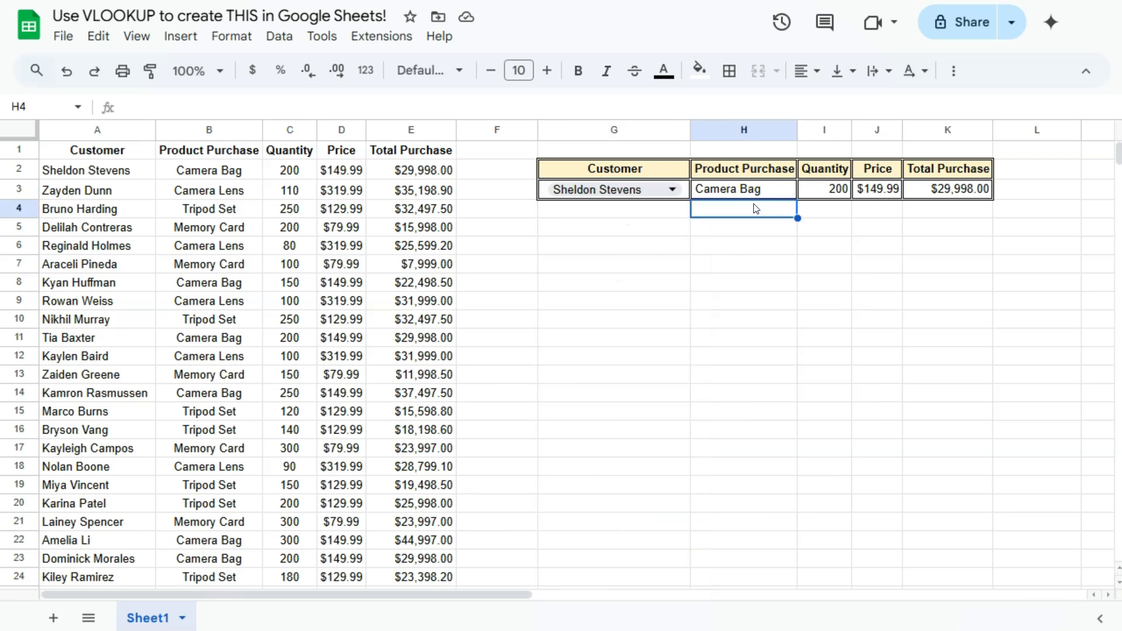
drag(922, 190, 824, 190)
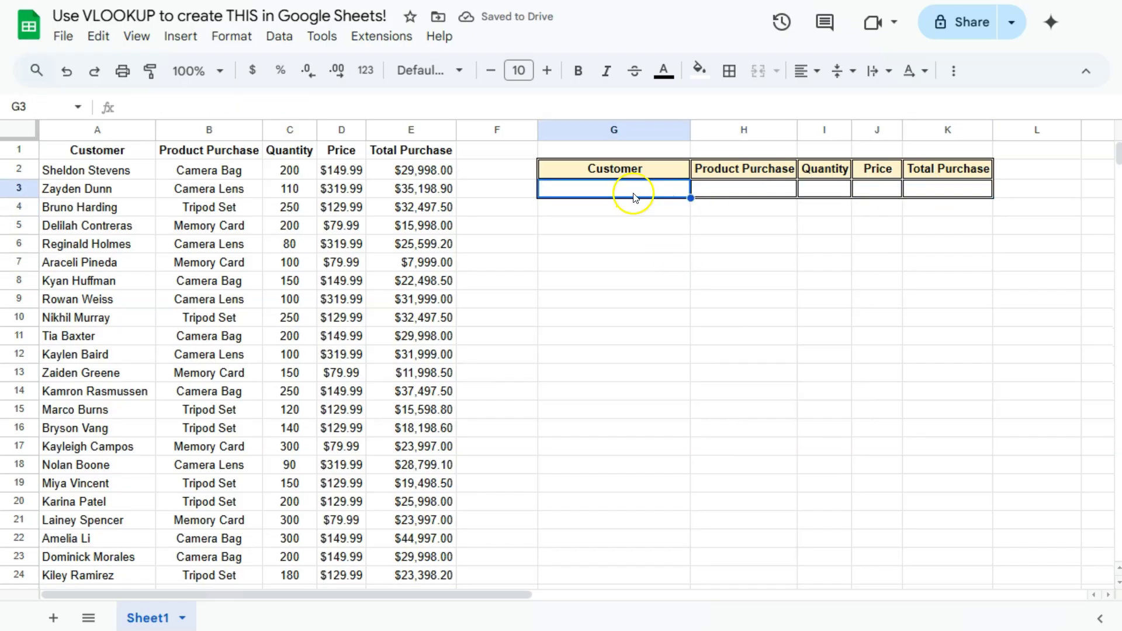
Step: Insert a dropdown in G3 under Customer and set its criteria to Dropdown (from a range)
drag(100, 170, 103, 522)
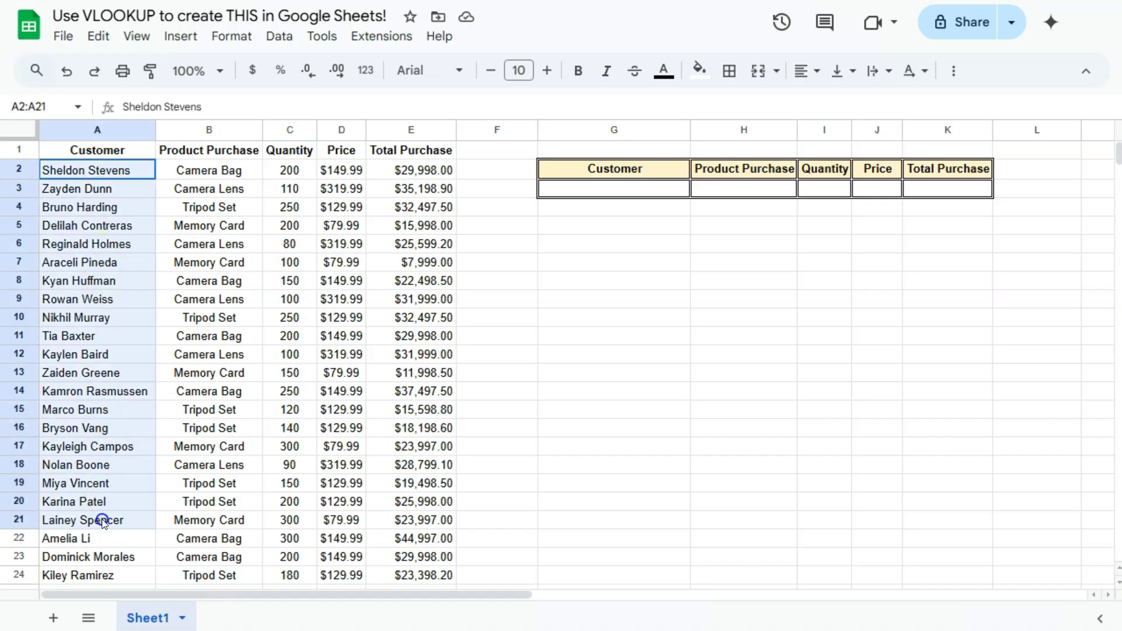
click(585, 188)
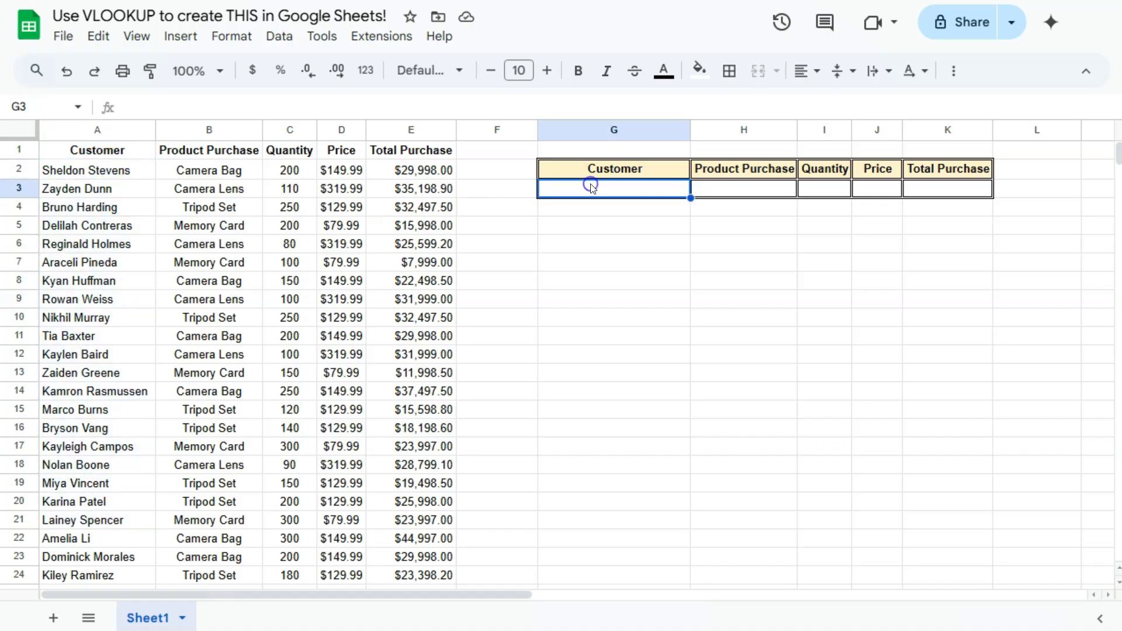
click(182, 37)
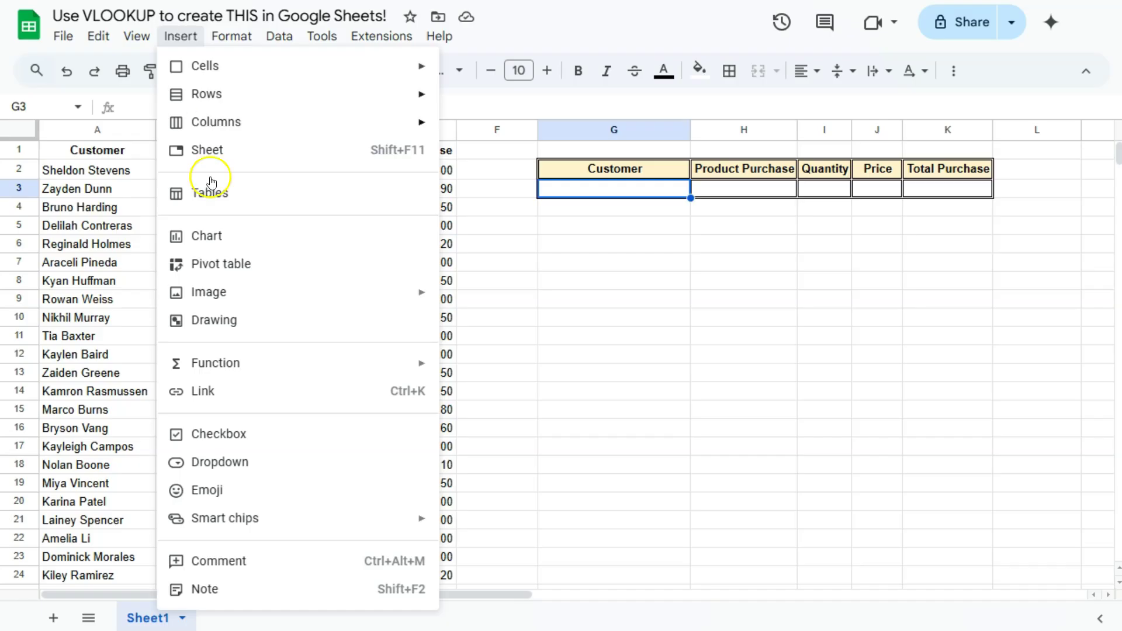
click(226, 462)
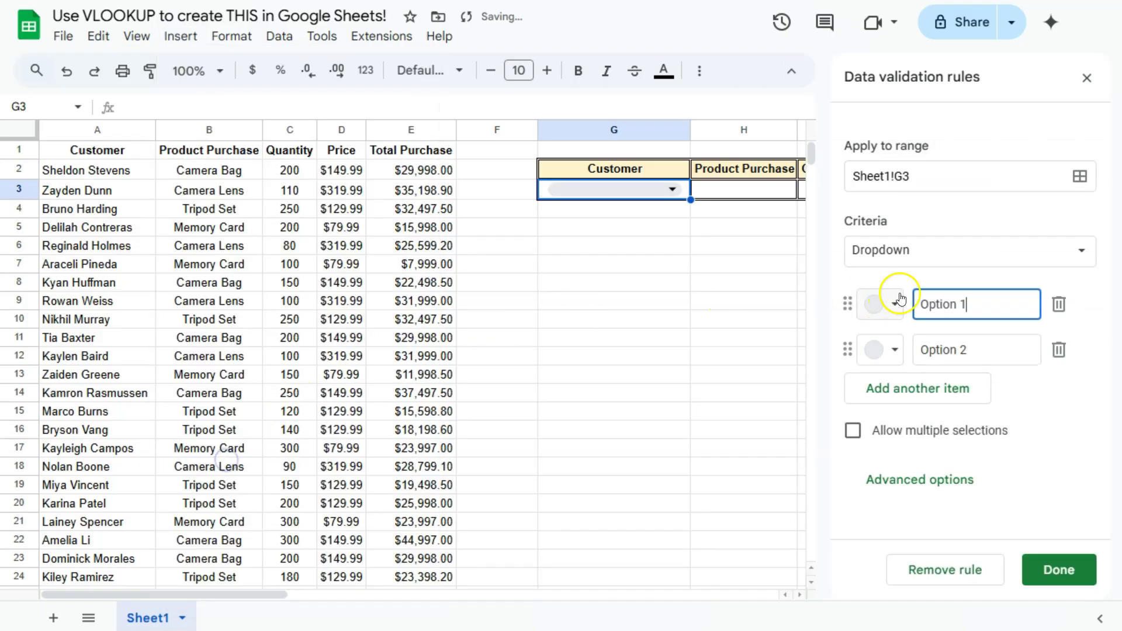
click(896, 253)
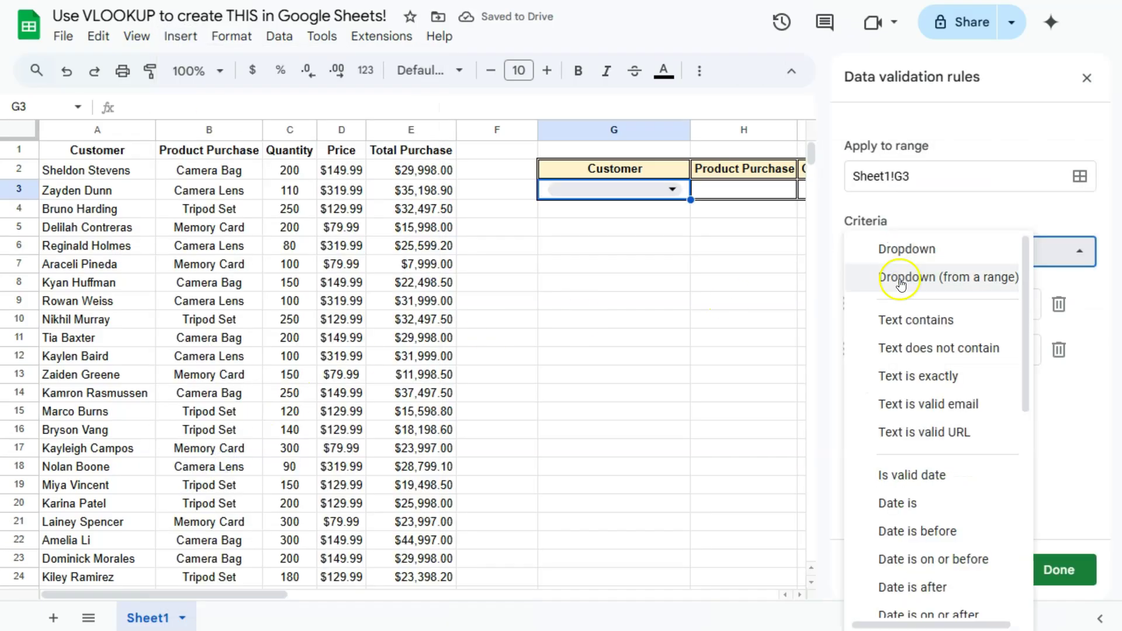
click(900, 279)
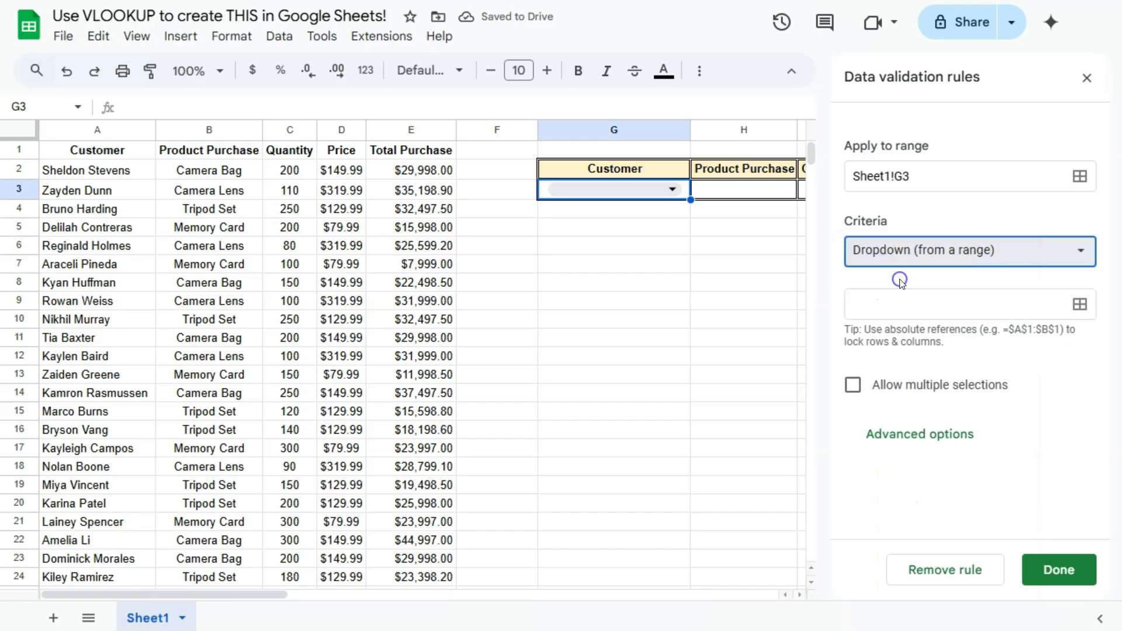
Step: Use Sheet1!A2:A25 as the source range for the G3 dropdown and save the validation rule
click(1081, 305)
click(448, 305)
drag(55, 170, 93, 419)
scroll(93, 430, down, 3)
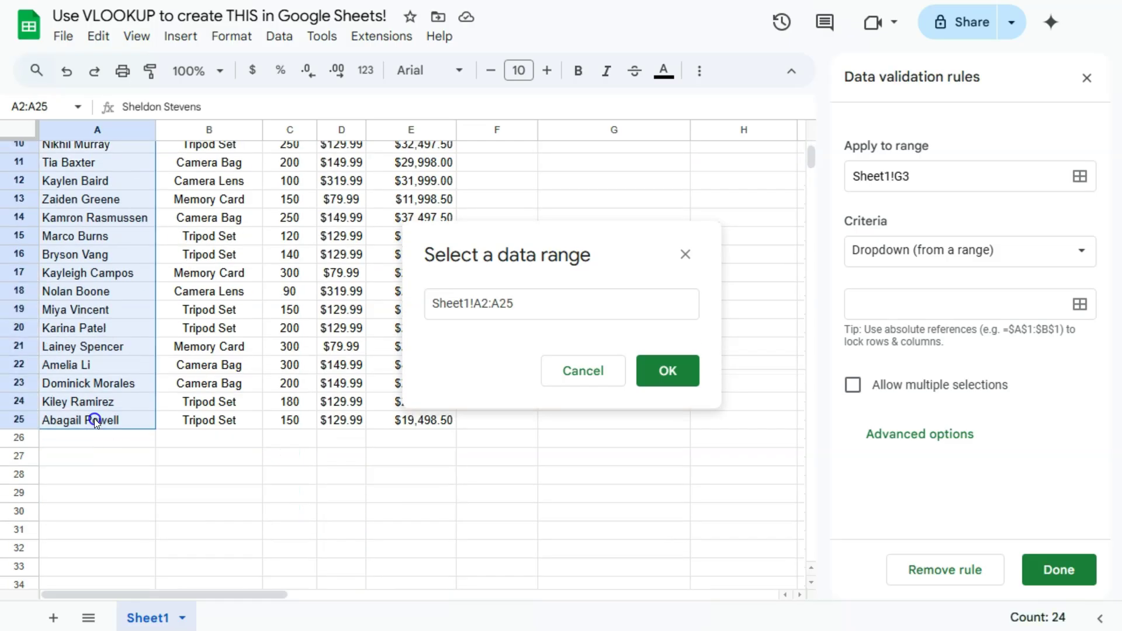
click(668, 370)
click(1066, 575)
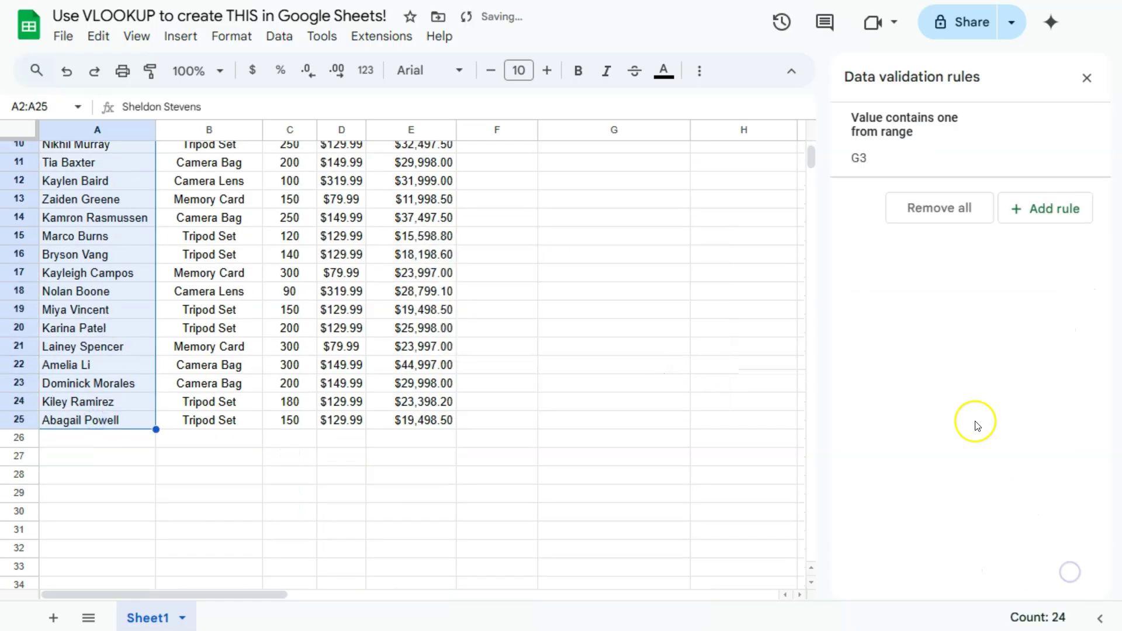
click(1087, 78)
Step: Review the customer list offered by the G3 dropdown and choose its first customer
scroll(705, 302, up, 3)
click(671, 188)
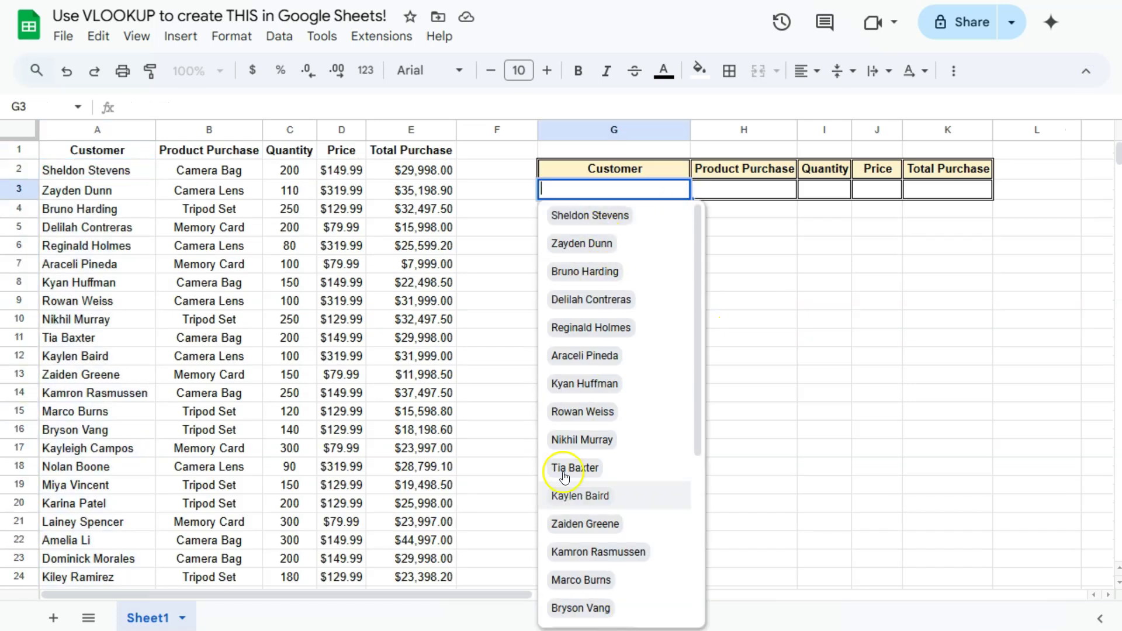
scroll(608, 526, down, 1)
scroll(586, 338, up, 1)
scroll(587, 344, down, 5)
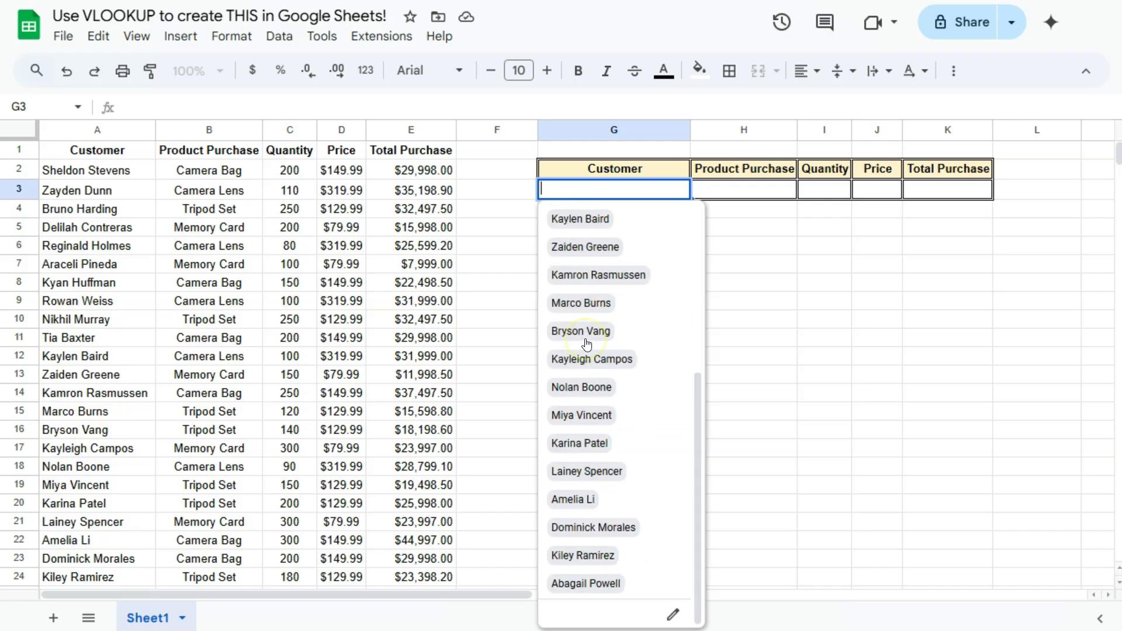
scroll(587, 343, up, 5)
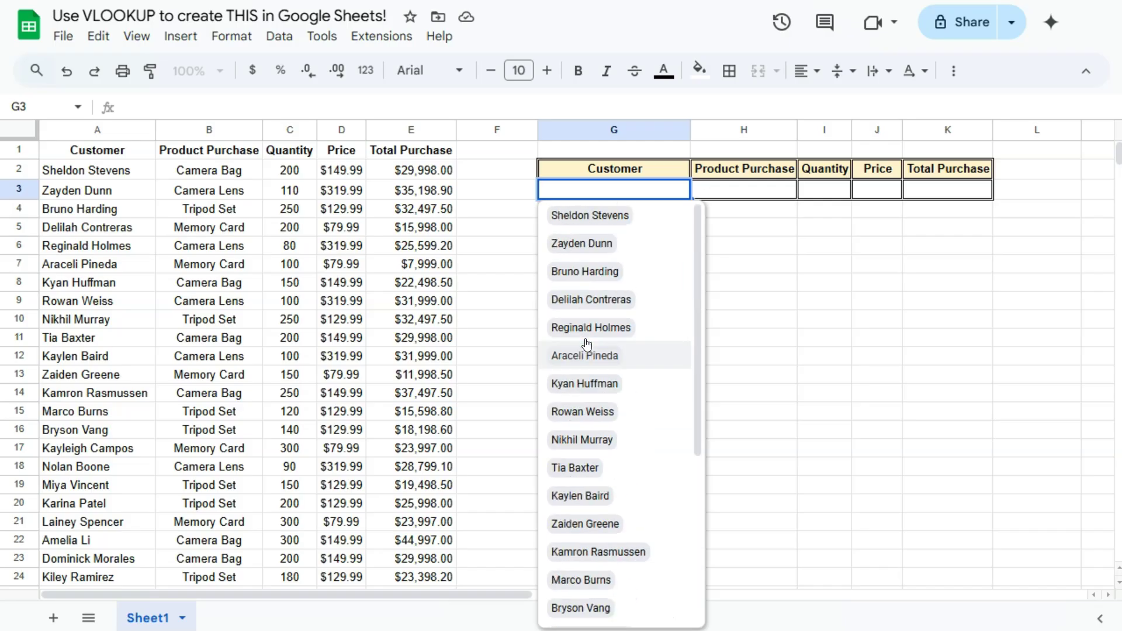
click(612, 217)
Step: Begin a VLOOKUP formula in H3 under Product Purchase with G3 as the search key
click(738, 190)
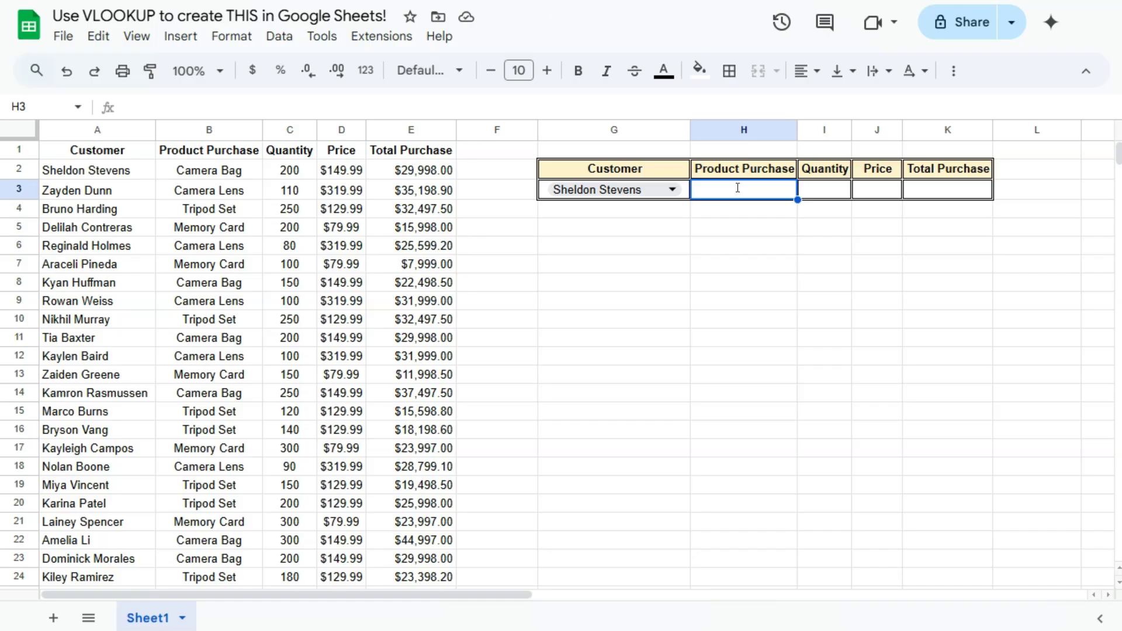
text(=)
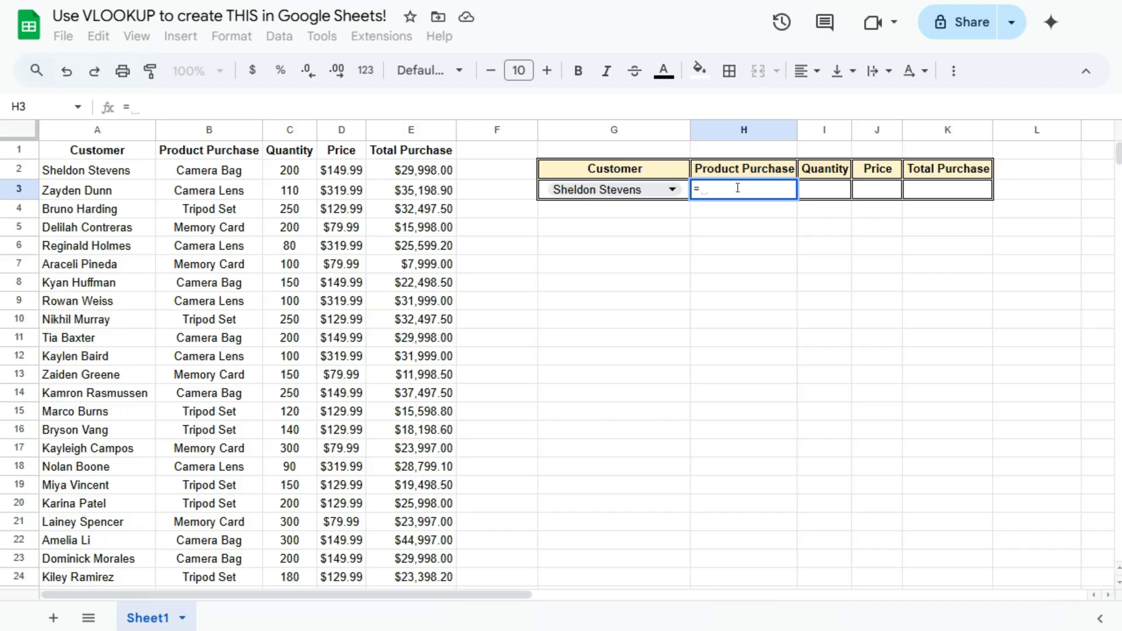
text(v)
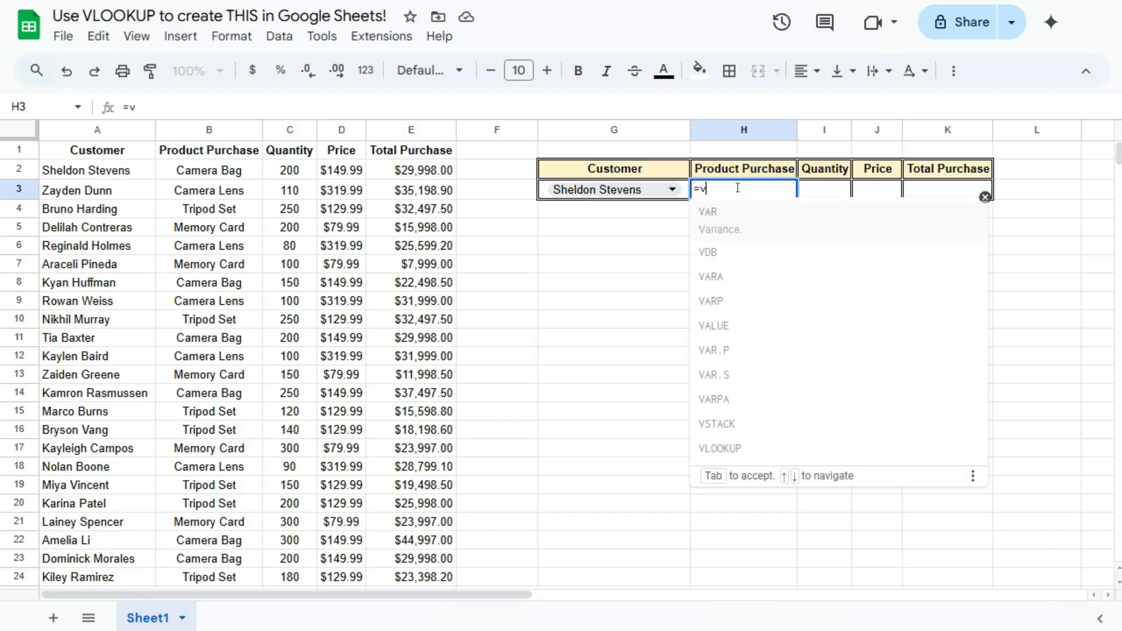
text(loo)
click(734, 224)
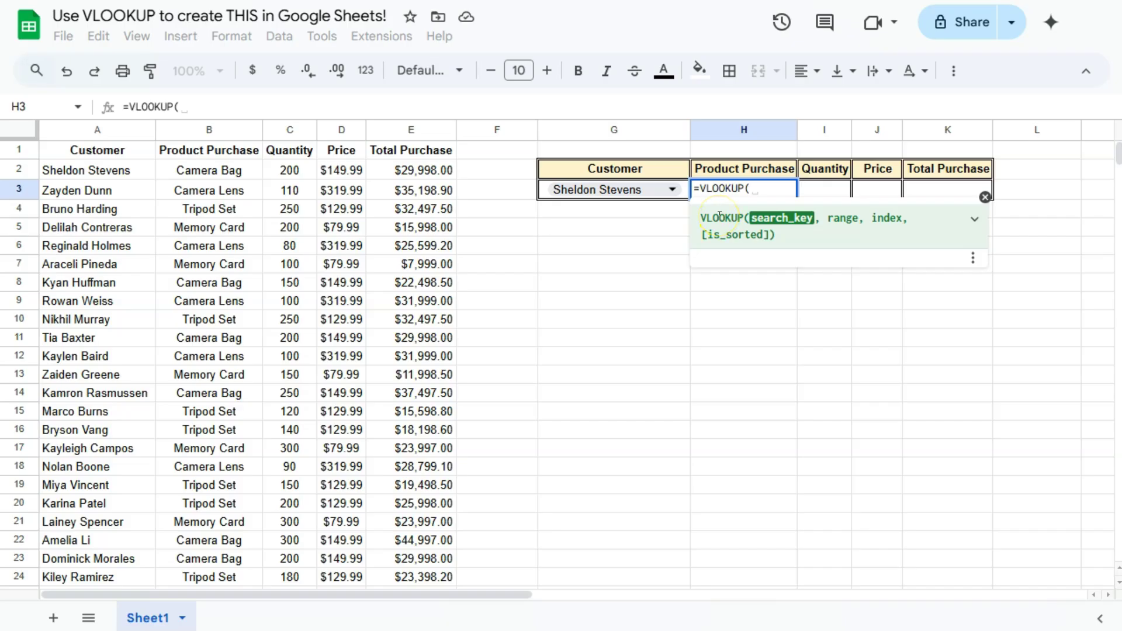
click(683, 196)
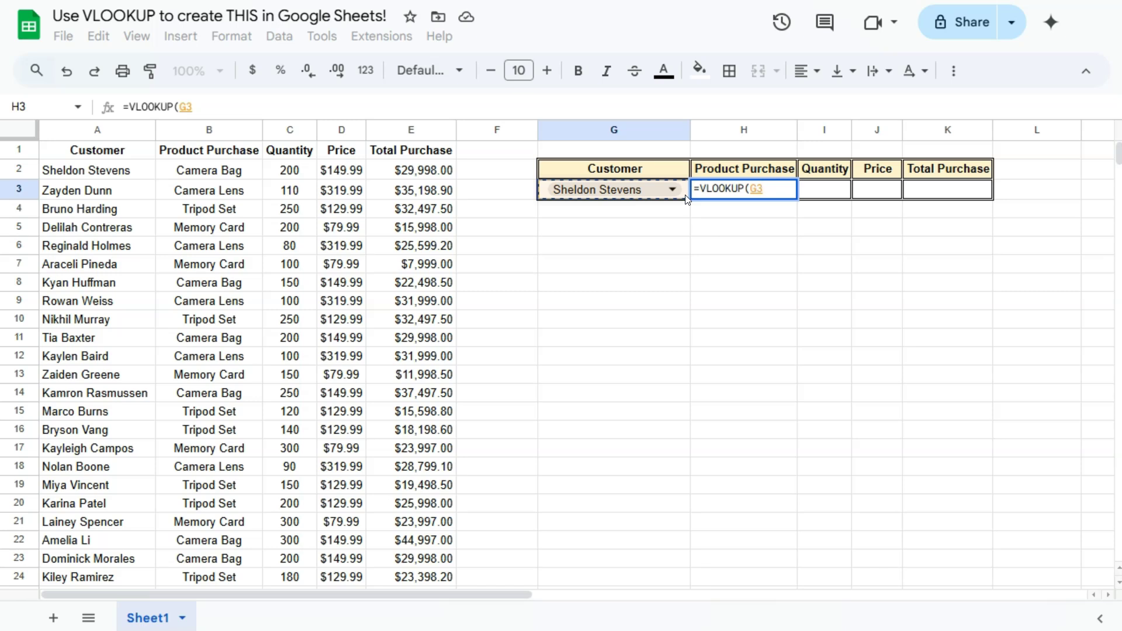
text(,)
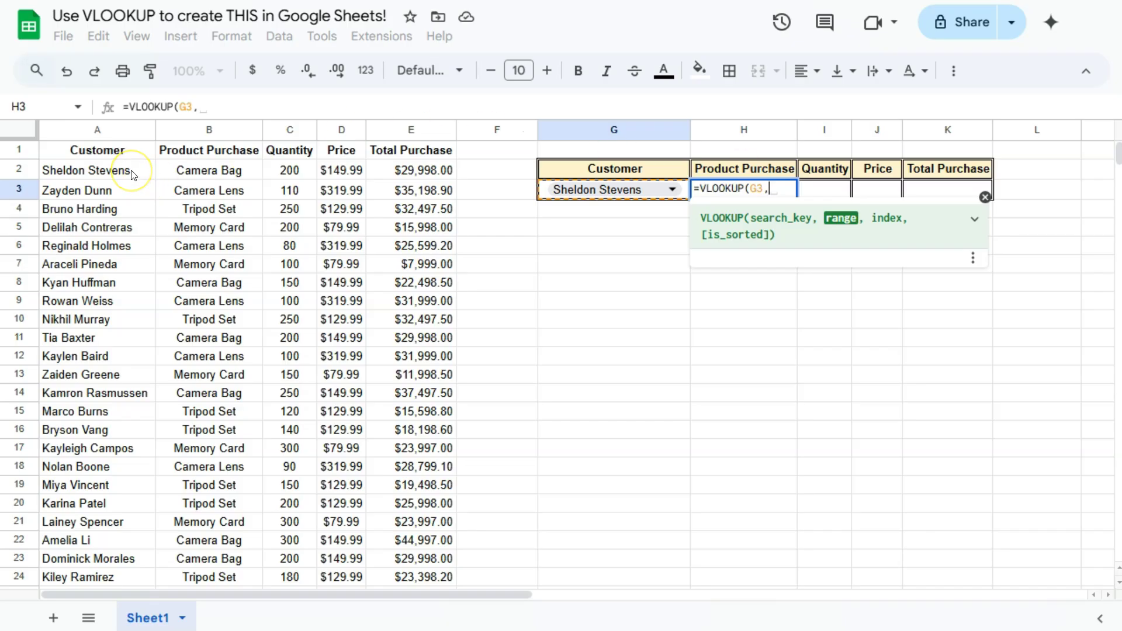
Step: Complete the VLOOKUP formula in H3 with range A2:E25, index 2 and is_sorted 0
drag(132, 174, 399, 423)
scroll(396, 398, down, 3)
scroll(427, 386, up, 3)
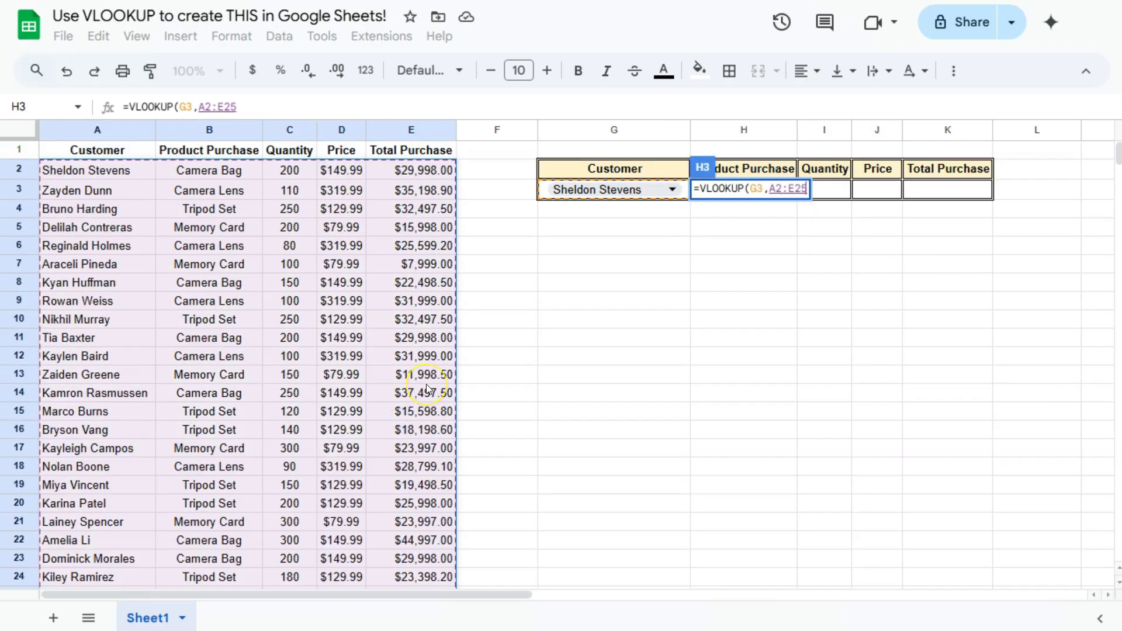
text(,)
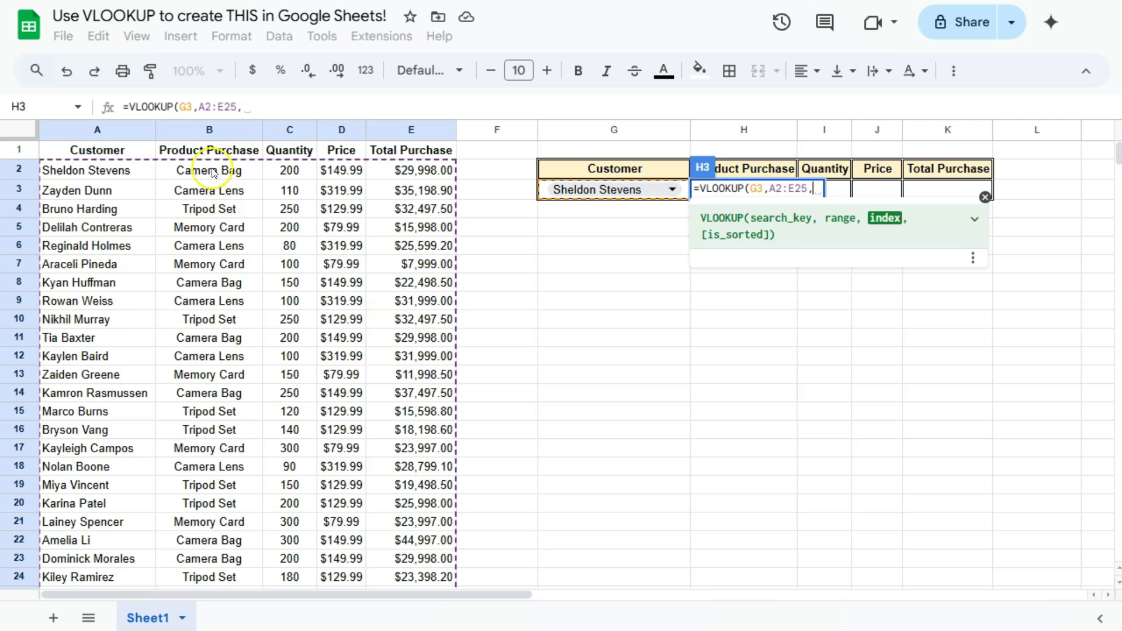
text(2)
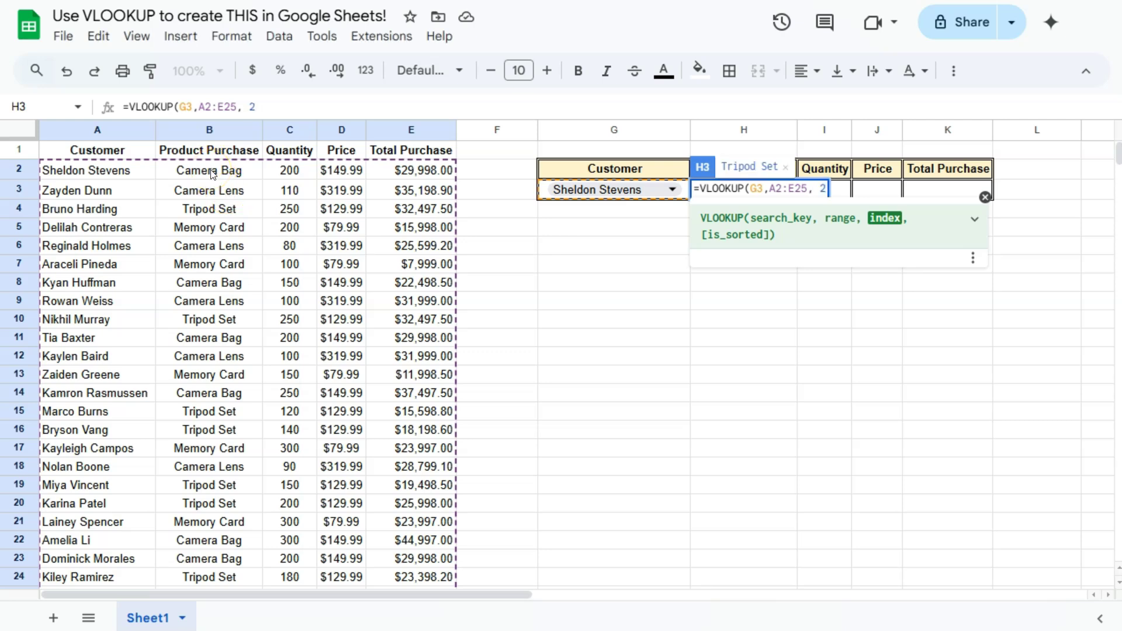
text(,)
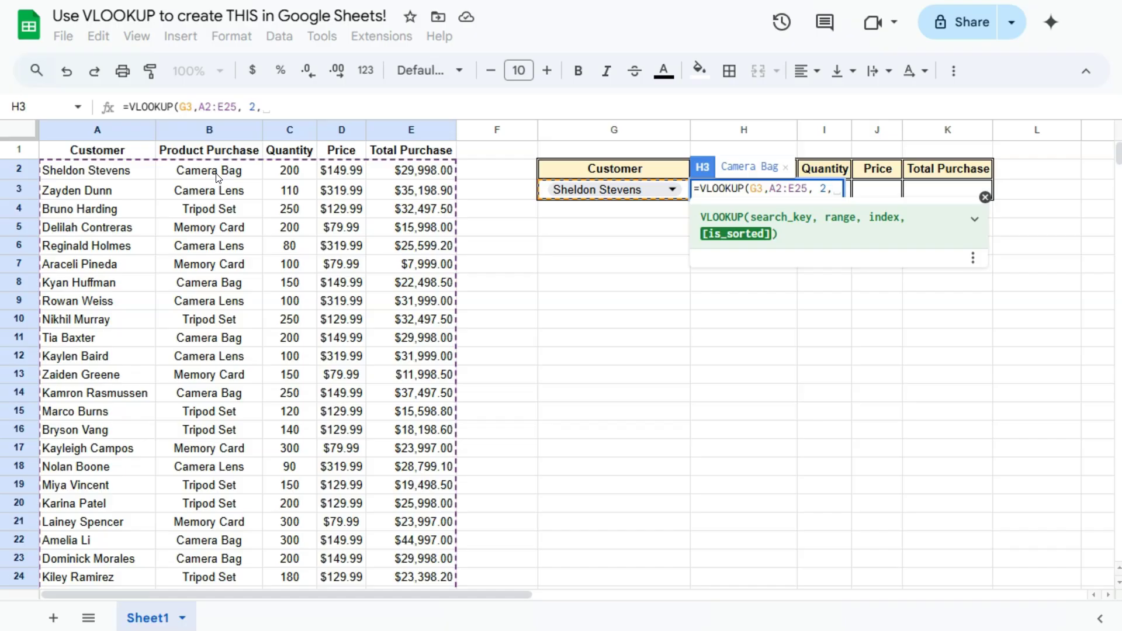
text(0)
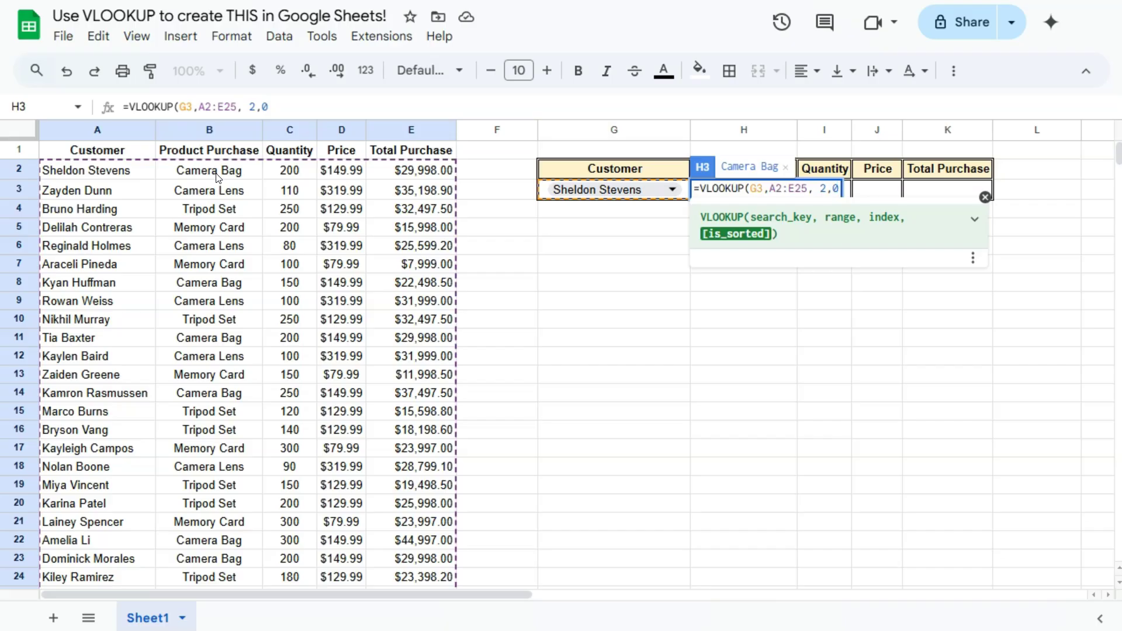
key(Return)
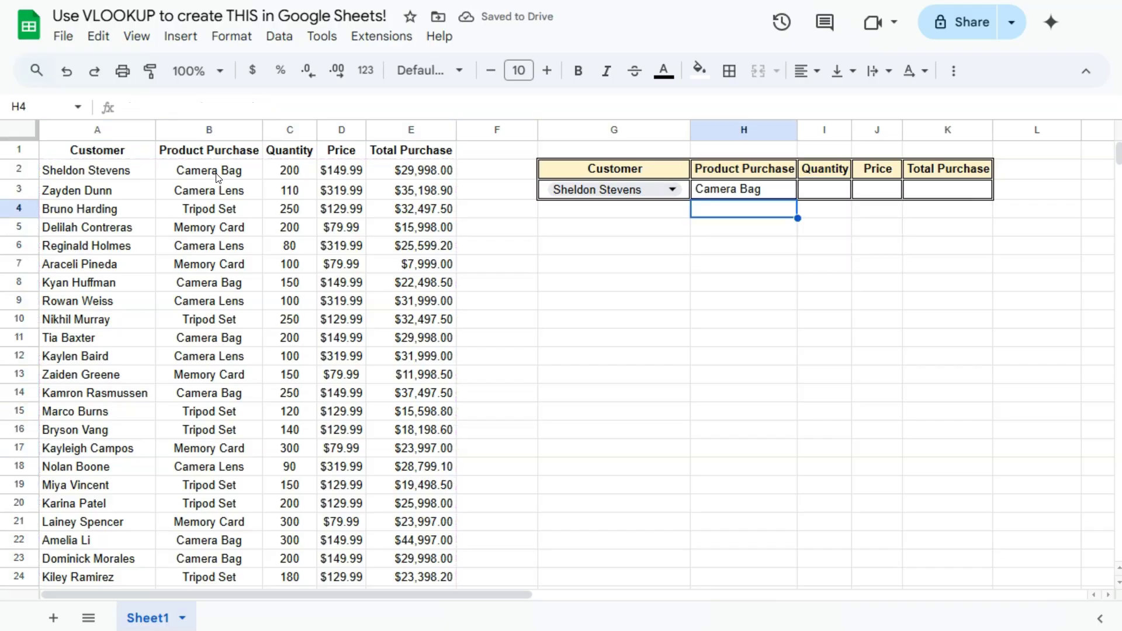
Step: Test the product lookup by choosing the third customer in the G3 dropdown
click(96, 170)
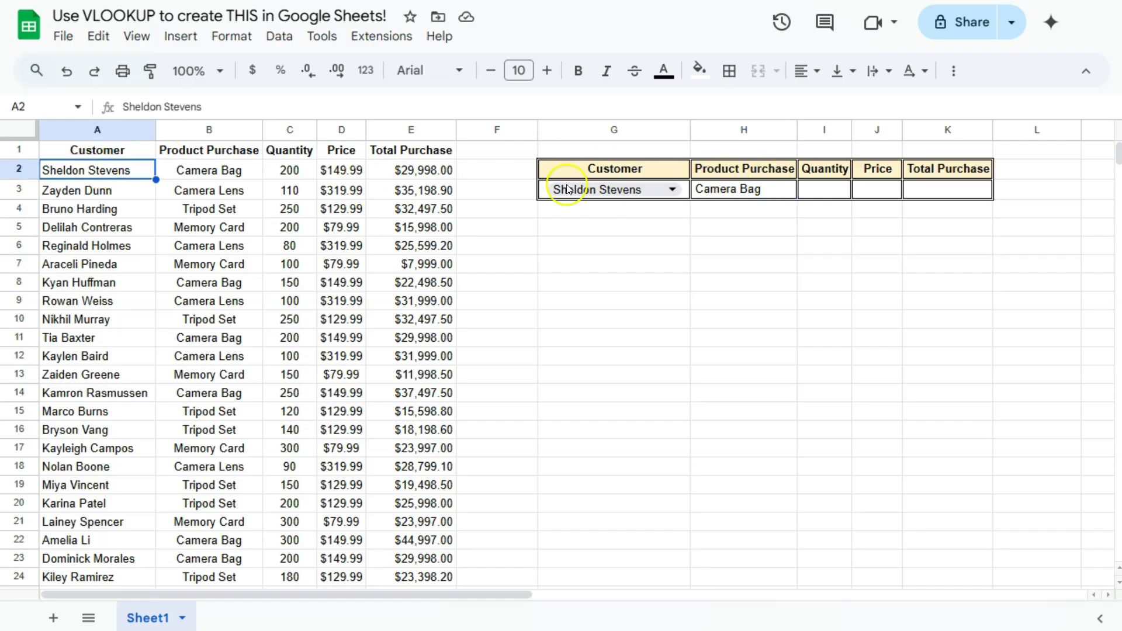
click(674, 193)
click(612, 270)
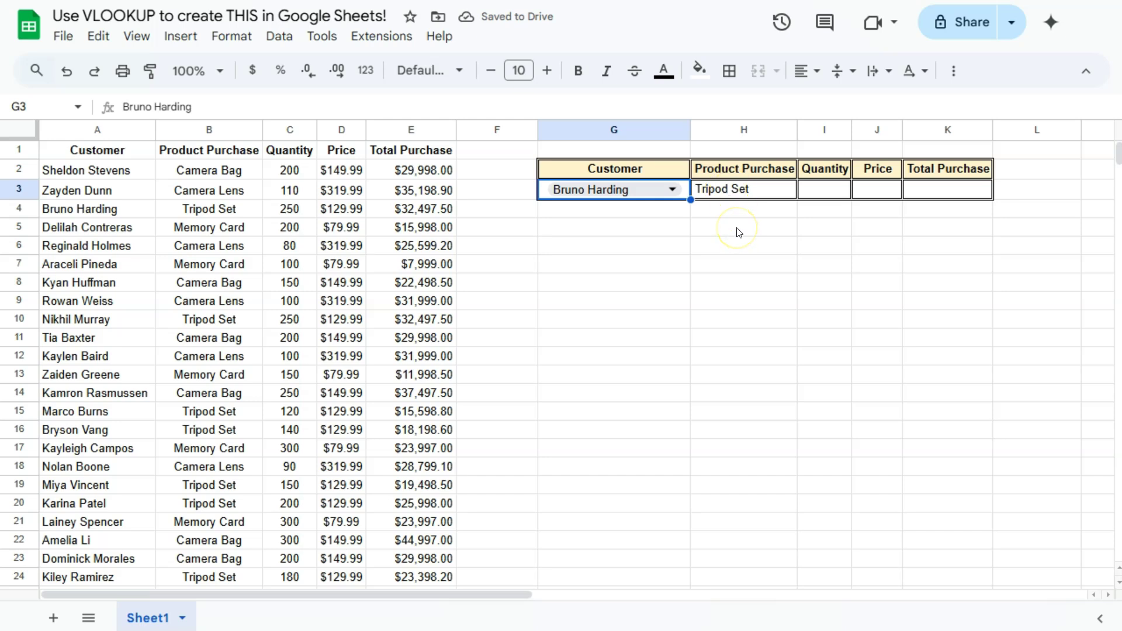
Step: Inspect the Quantity, Price and Total Purchase cells in row 3 and the references in H3's VLOOKUP formula
click(824, 192)
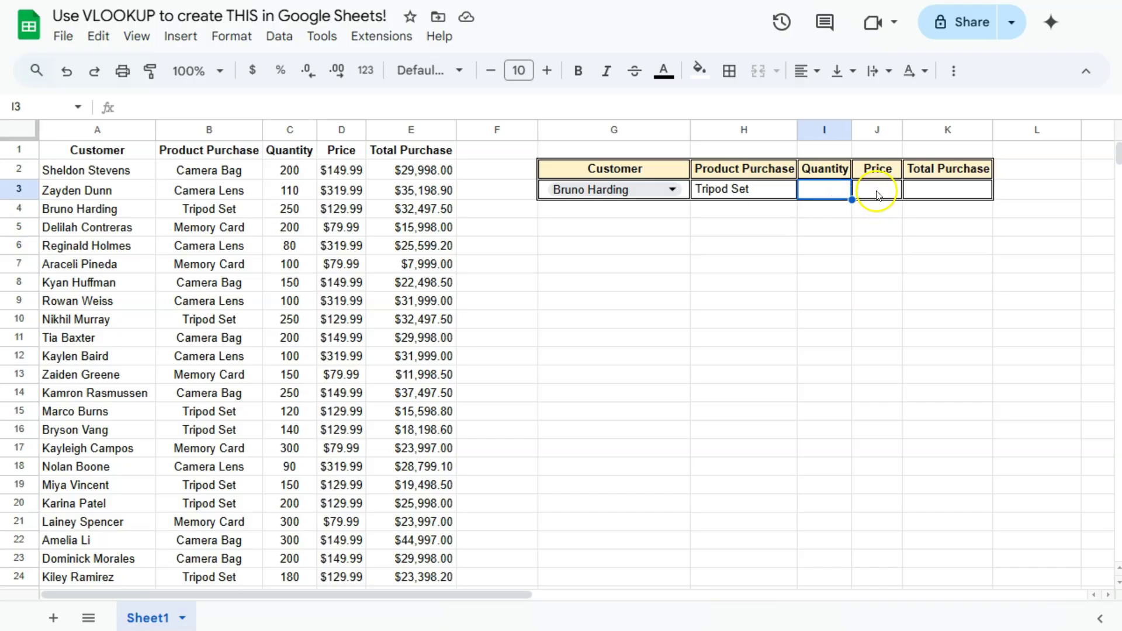
click(877, 193)
click(938, 190)
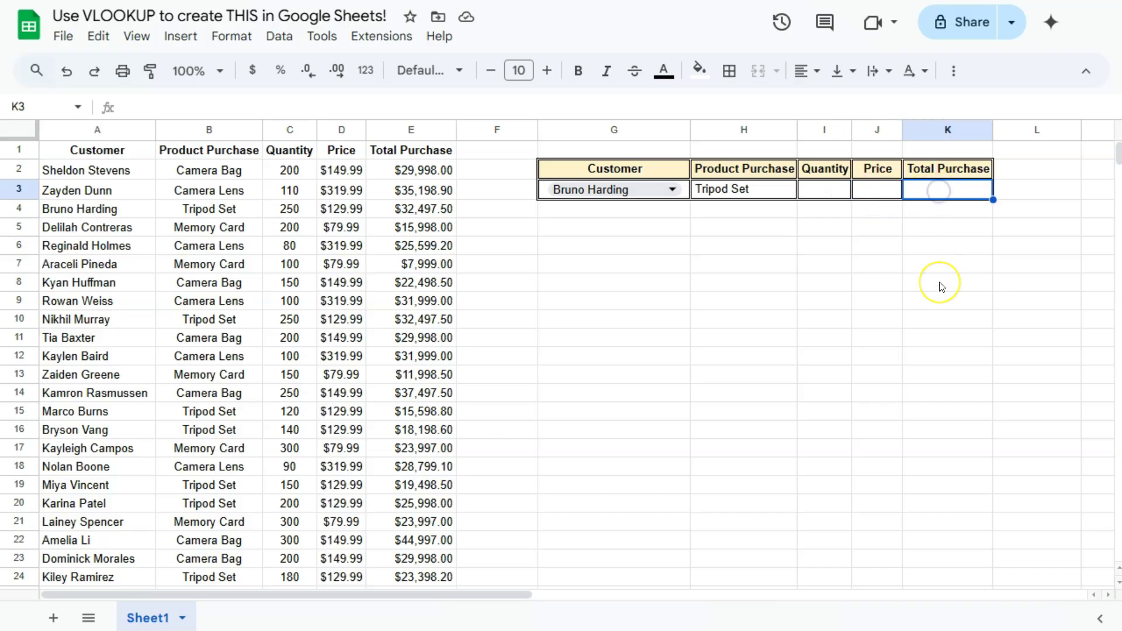
click(781, 190)
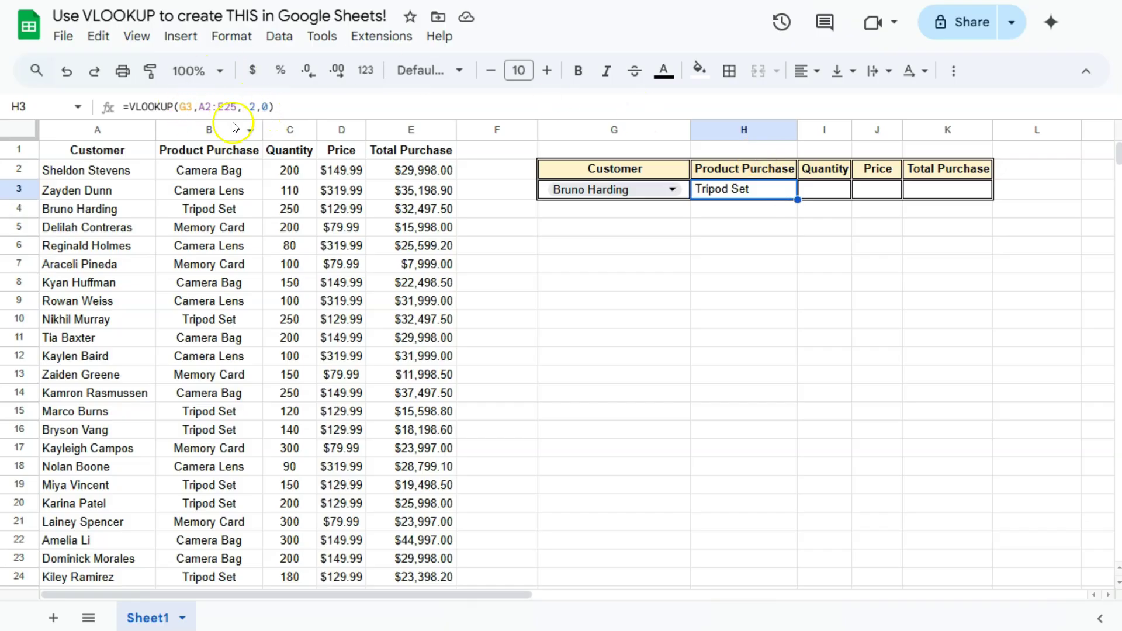
click(746, 263)
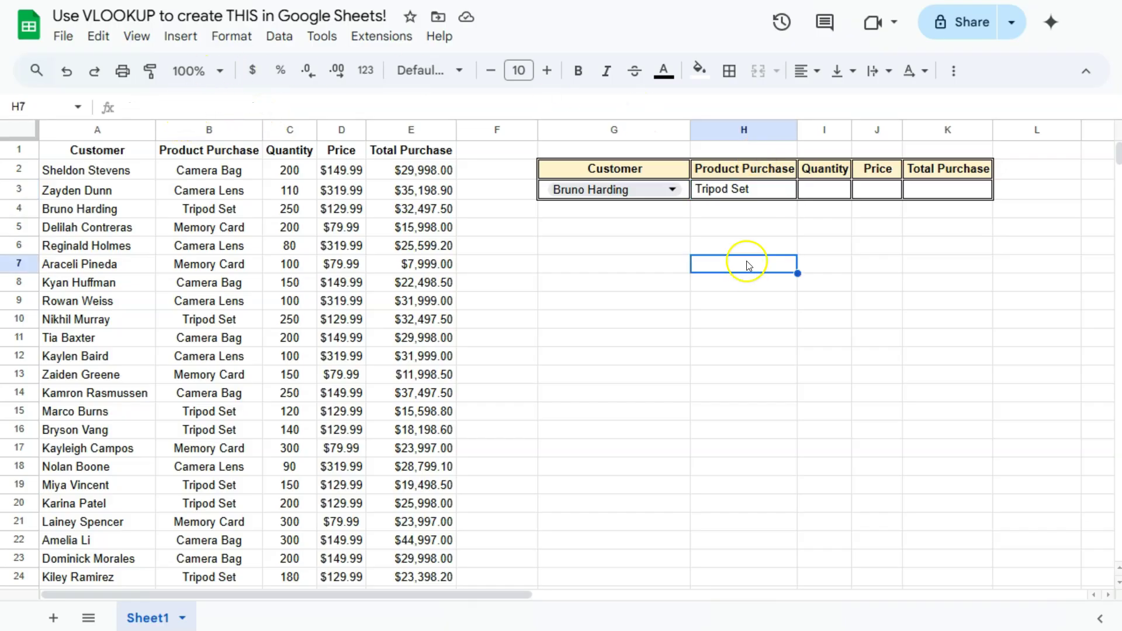
click(759, 194)
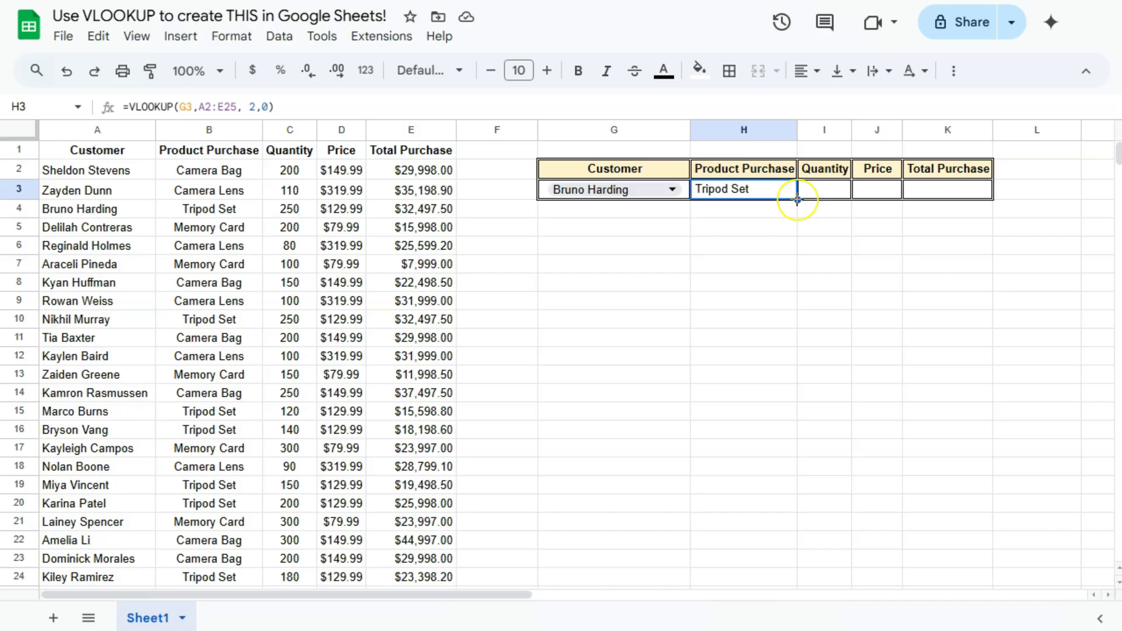
Step: Make the search key and range in H3's VLOOKUP formula absolute as $G$3 and $A$2:$E$25
drag(797, 200, 974, 192)
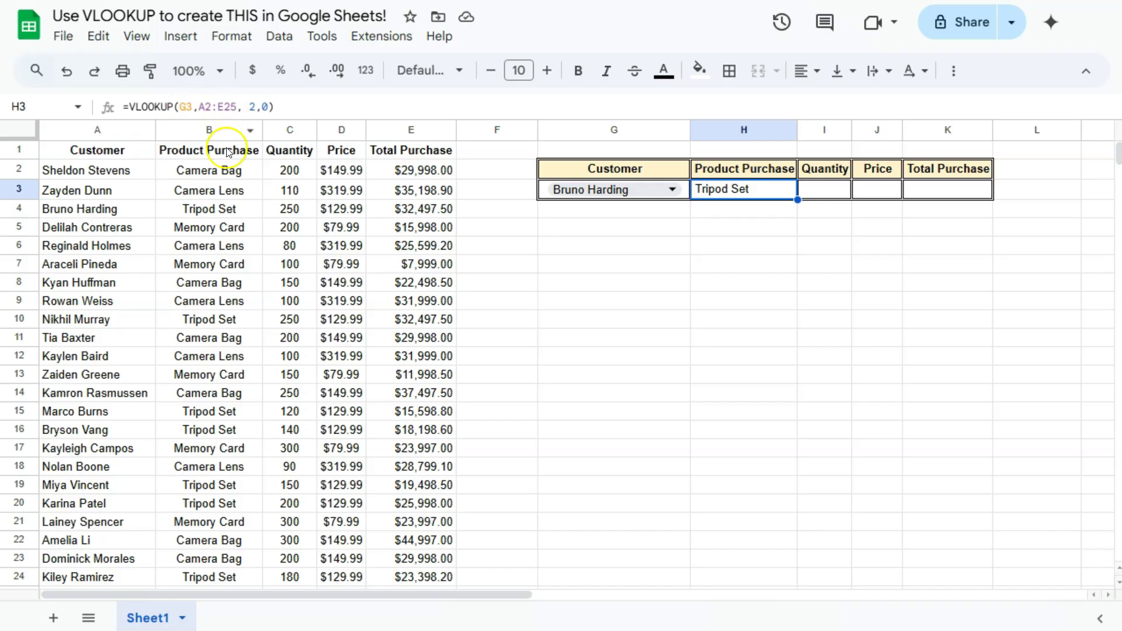
click(185, 109)
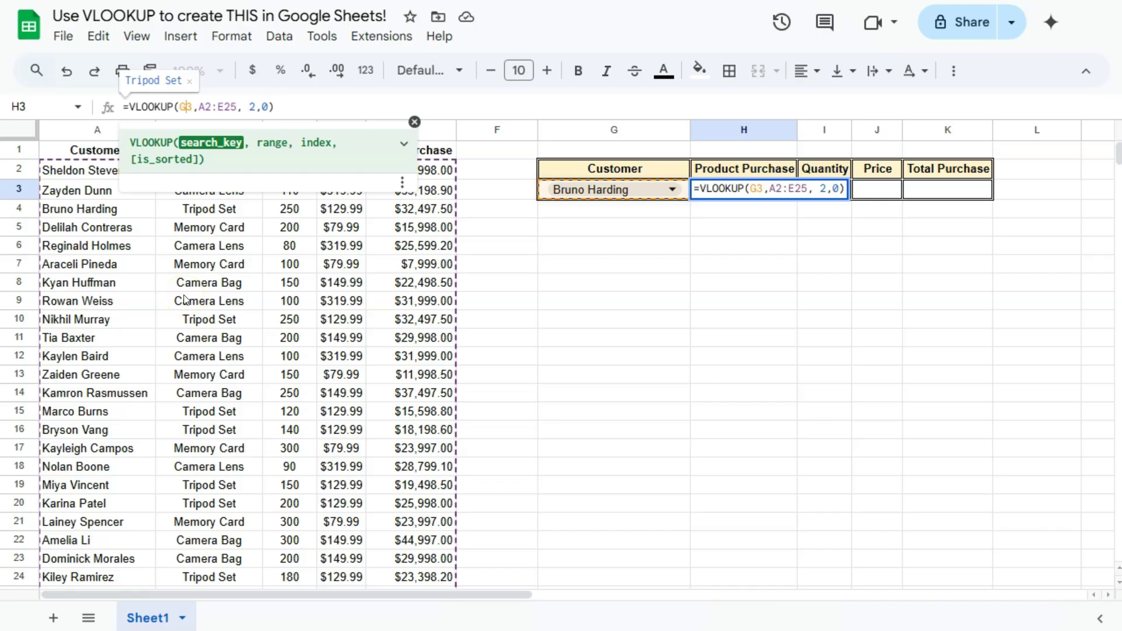
key(F4)
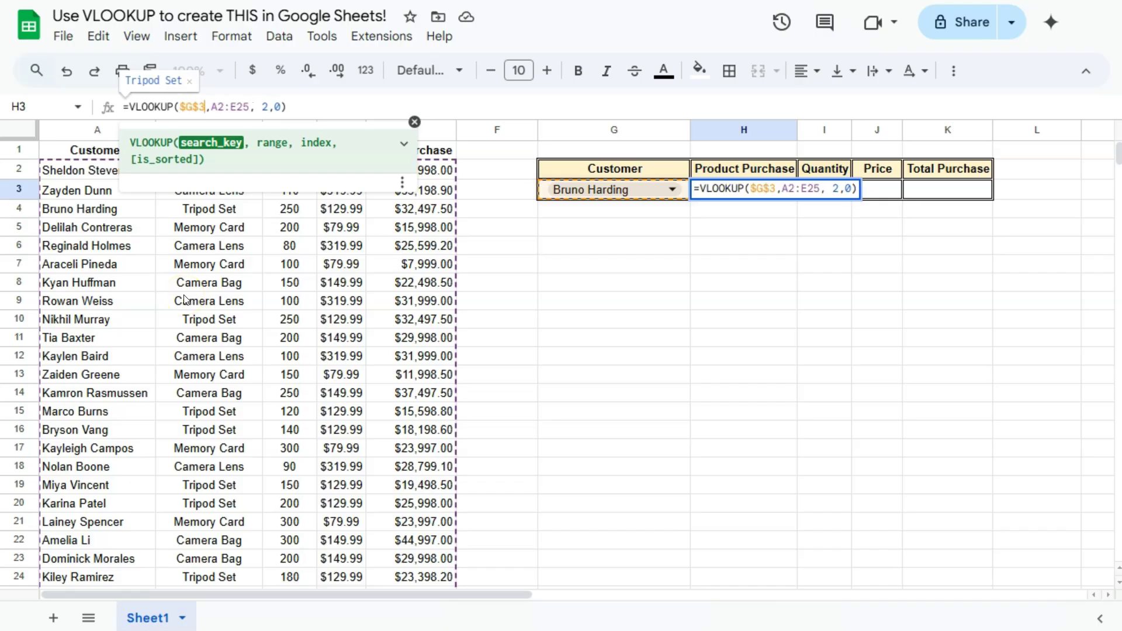
click(231, 108)
key(F4)
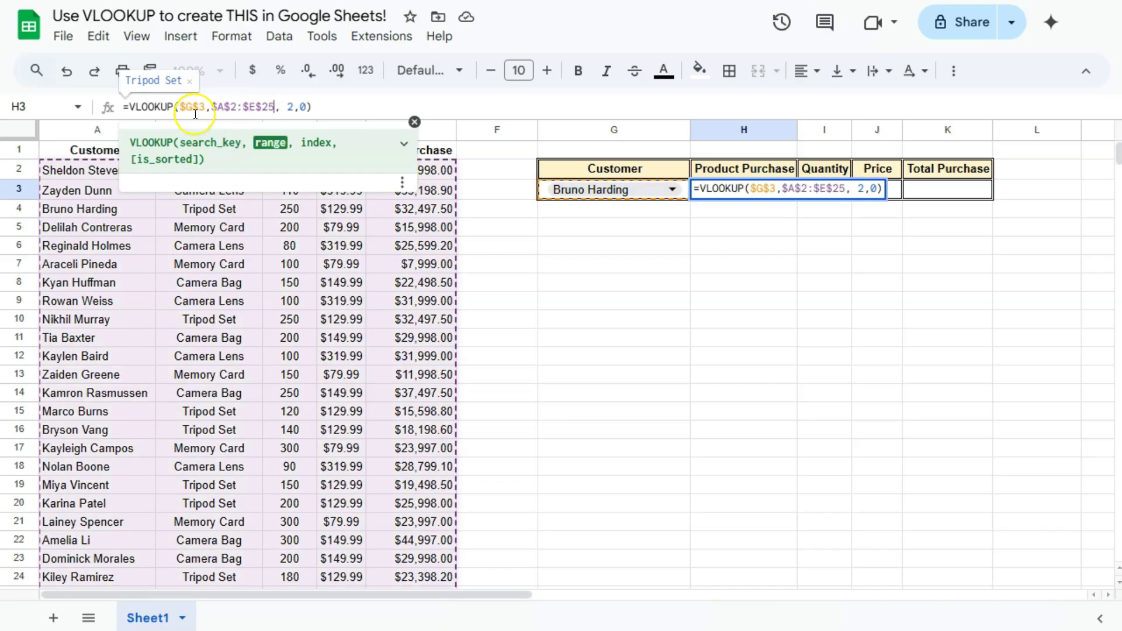
click(252, 109)
key(Return)
Step: Fill the VLOOKUP formula from H3 across to the Quantity, Price and Total Purchase cells I3:K3
click(751, 189)
drag(796, 199, 930, 201)
click(868, 263)
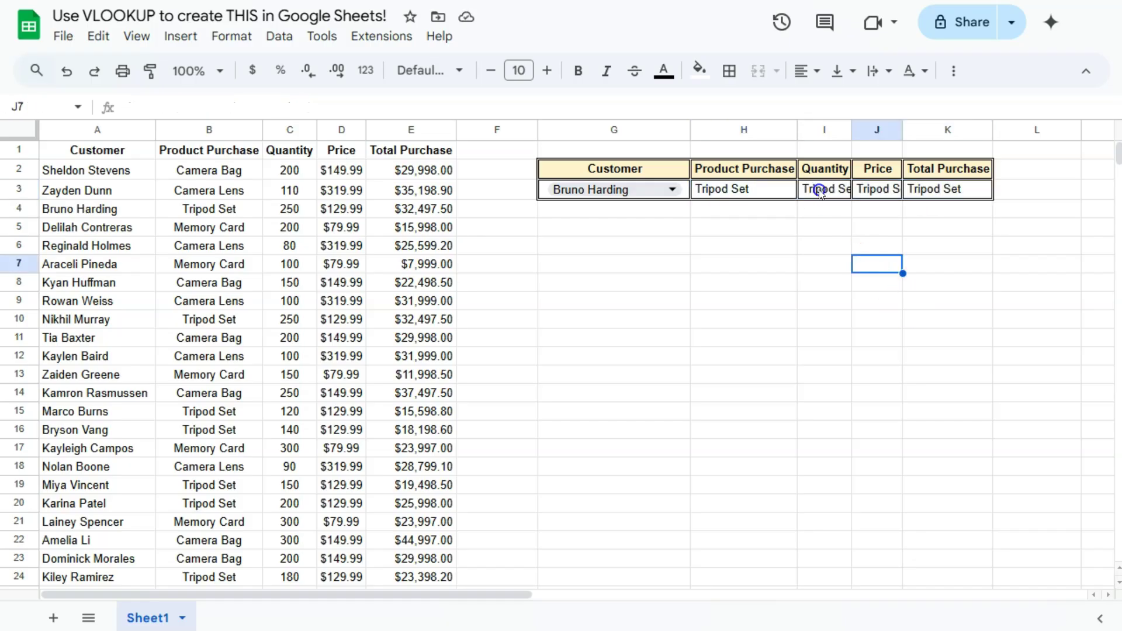
Step: Set the index in the Quantity cell I3's VLOOKUP formula to 3
click(819, 190)
double_click(819, 189)
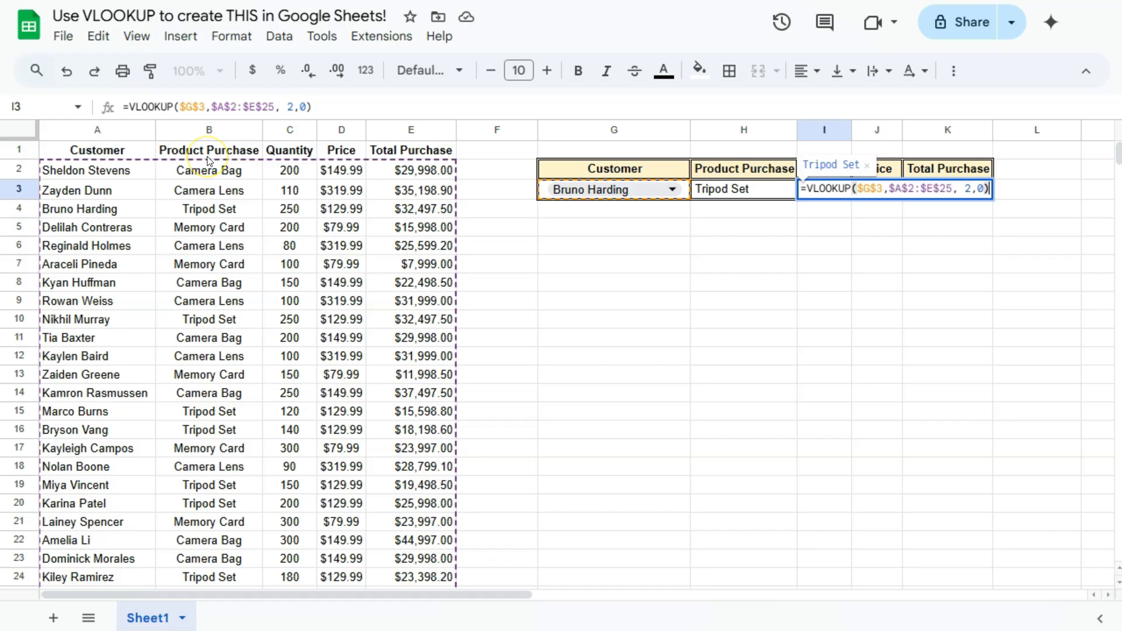
click(839, 230)
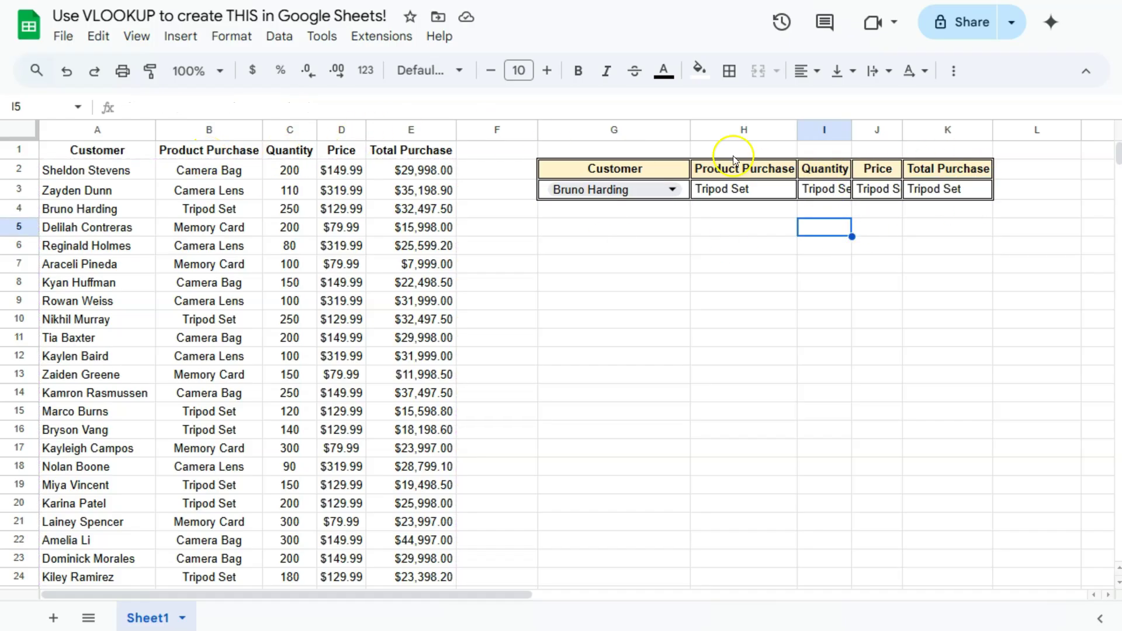
double_click(836, 188)
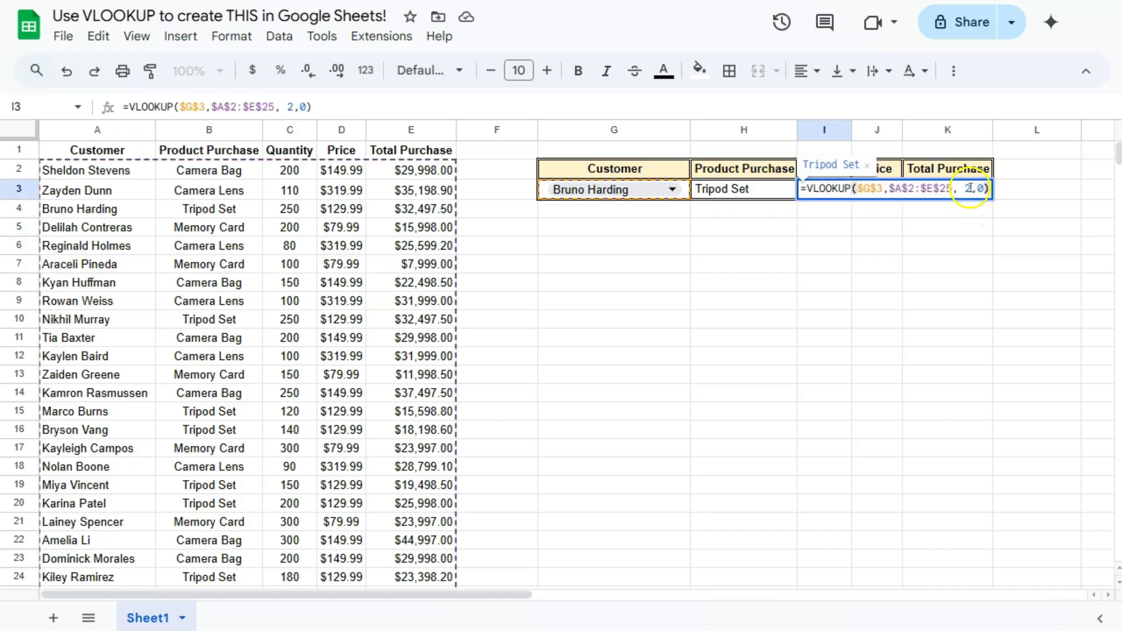
click(970, 188)
key(BackSpace)
text(3)
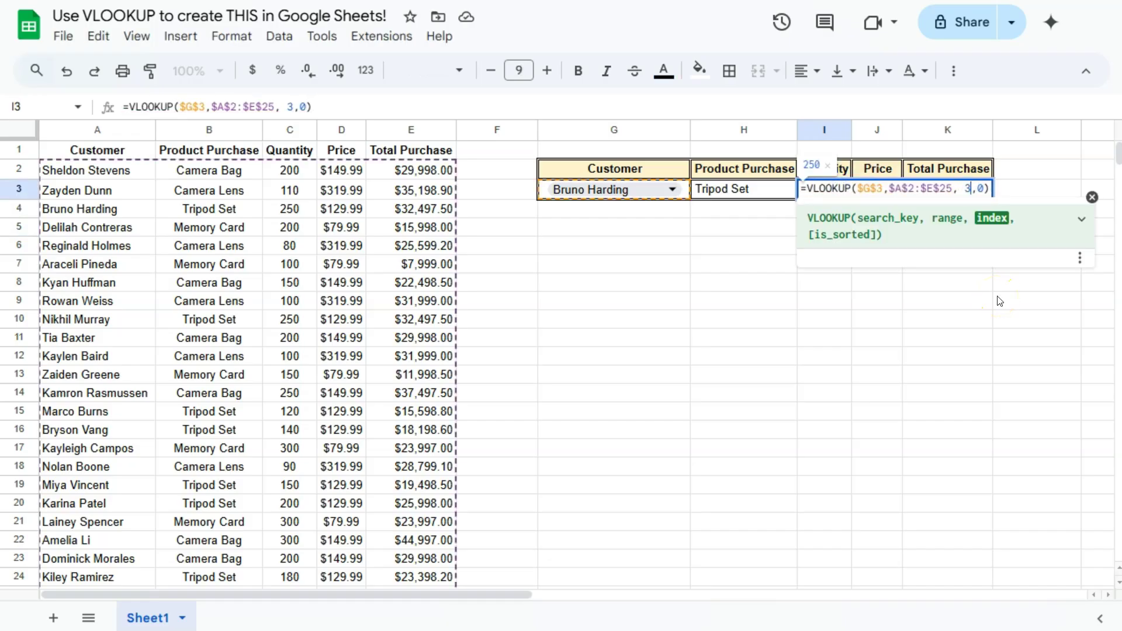
key(Return)
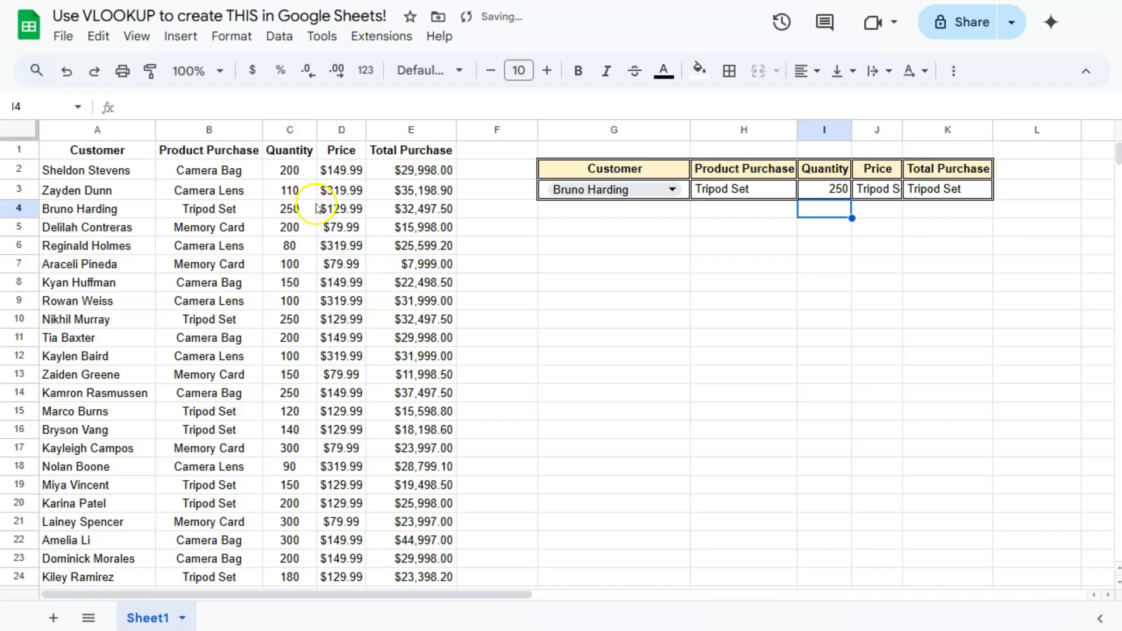
Step: Set the index in the Price cell J3's VLOOKUP formula to 4
click(880, 192)
double_click(881, 194)
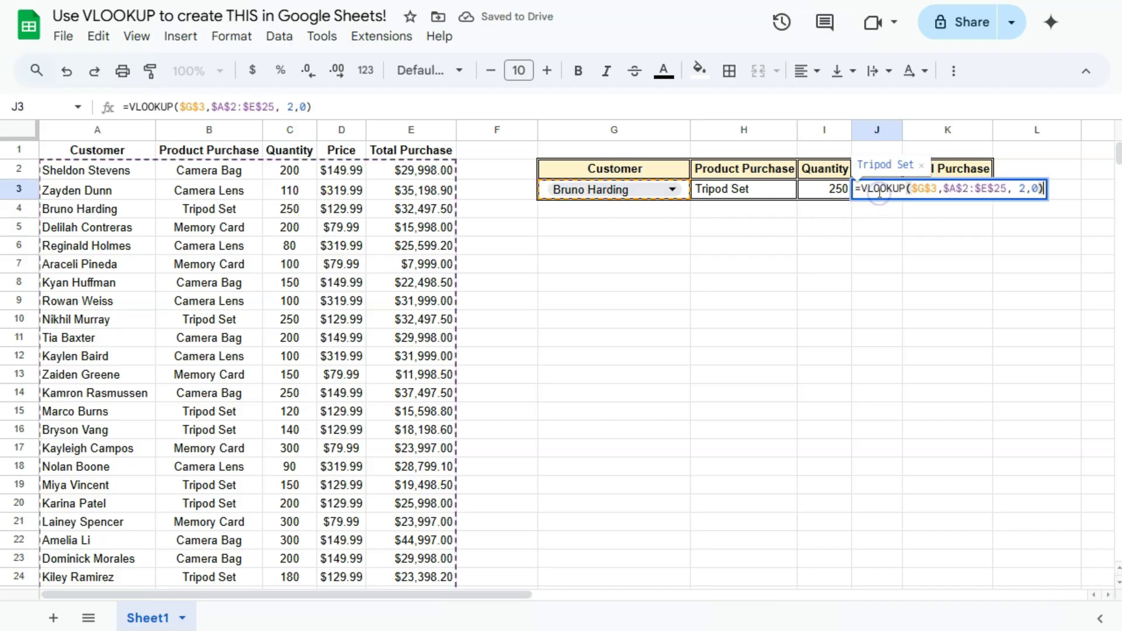
click(1024, 188)
key(BackSpace)
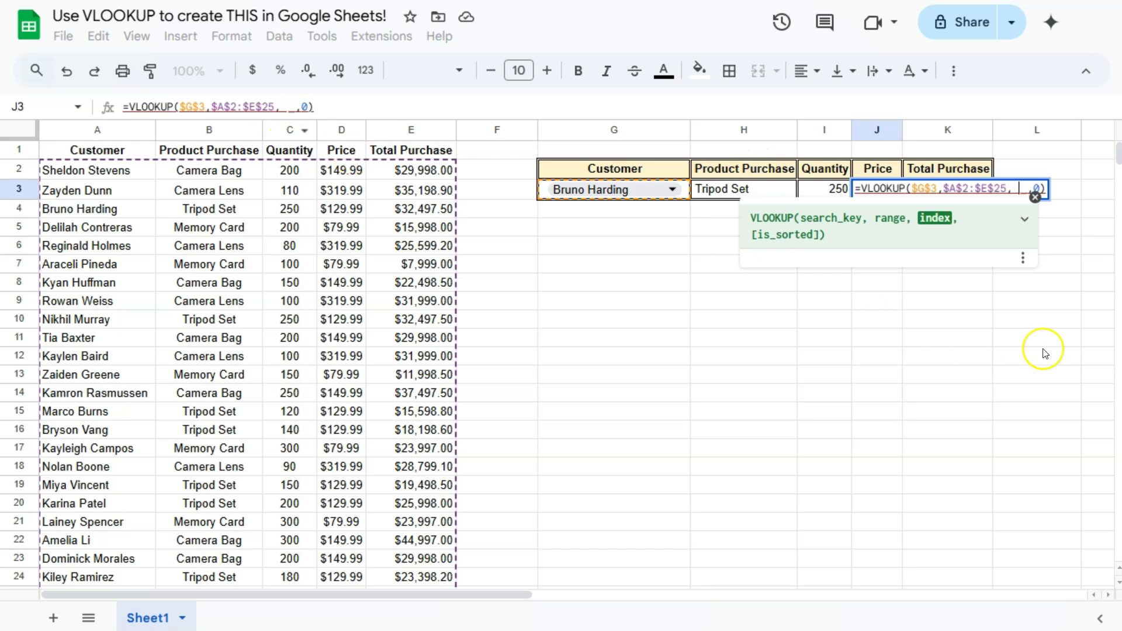
text(4)
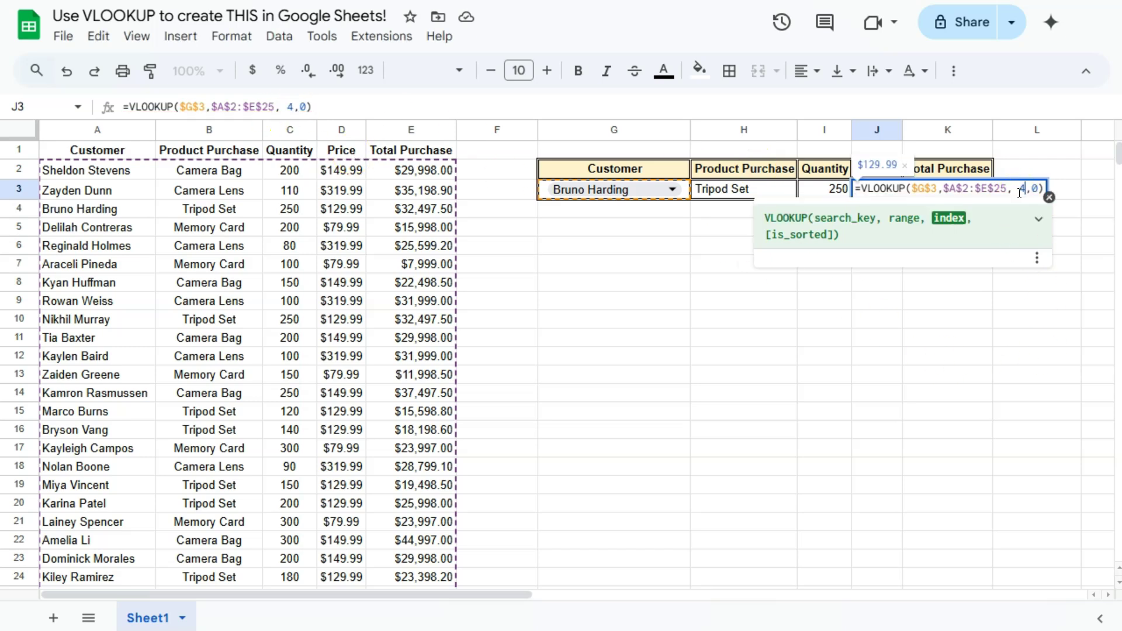
key(Return)
Step: Set the index in the Total Purchase cell K3's VLOOKUP formula to 5
double_click(975, 197)
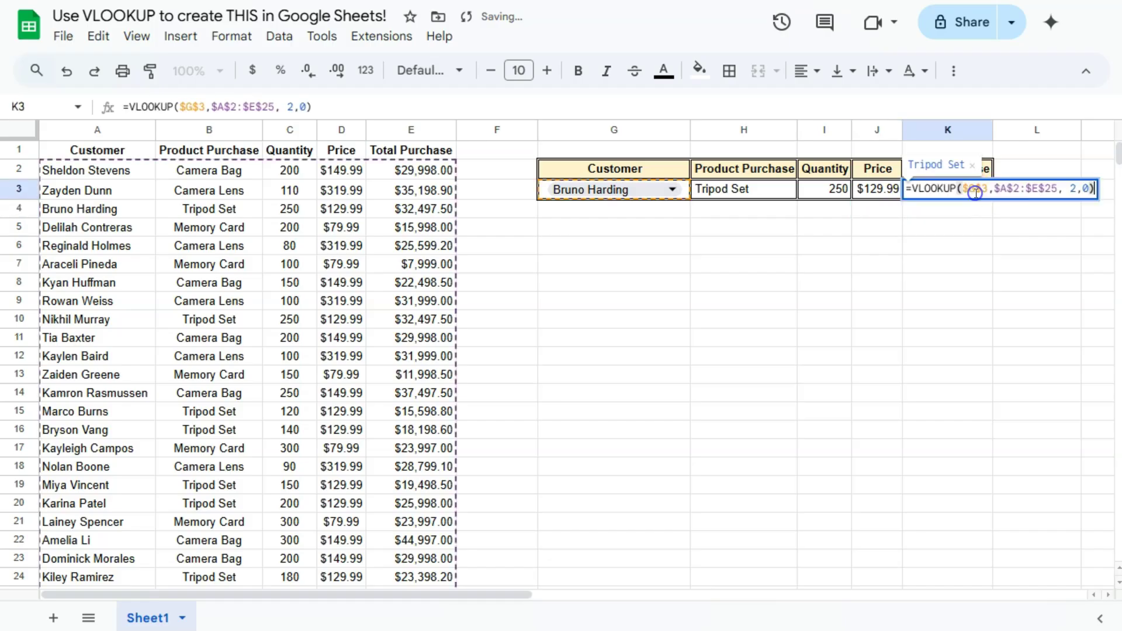
click(1074, 188)
text(5)
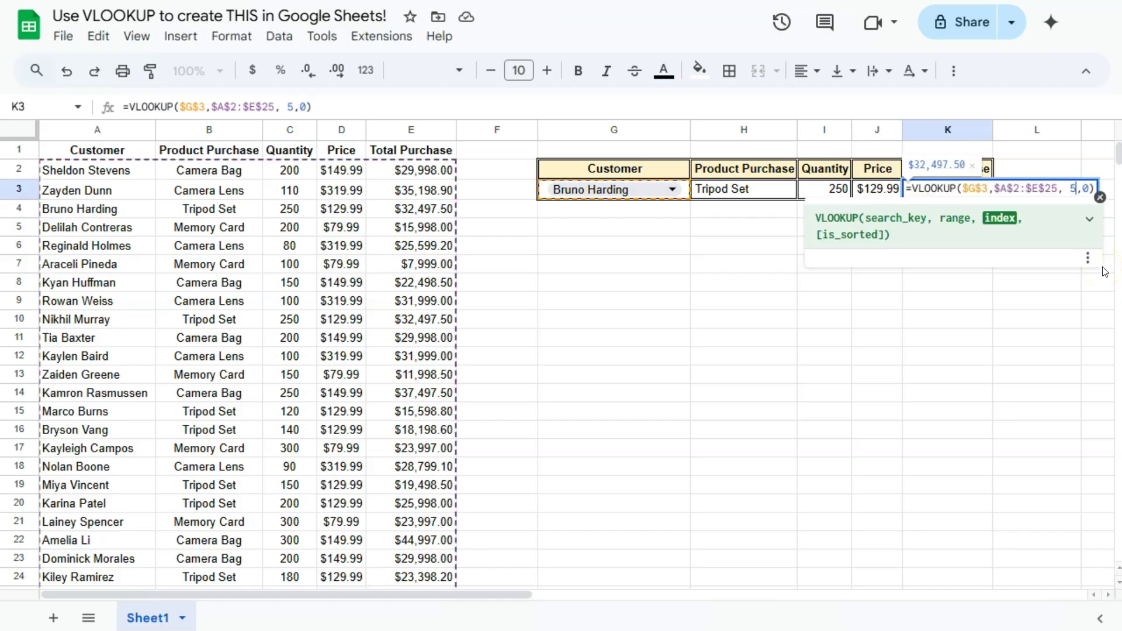
key(Return)
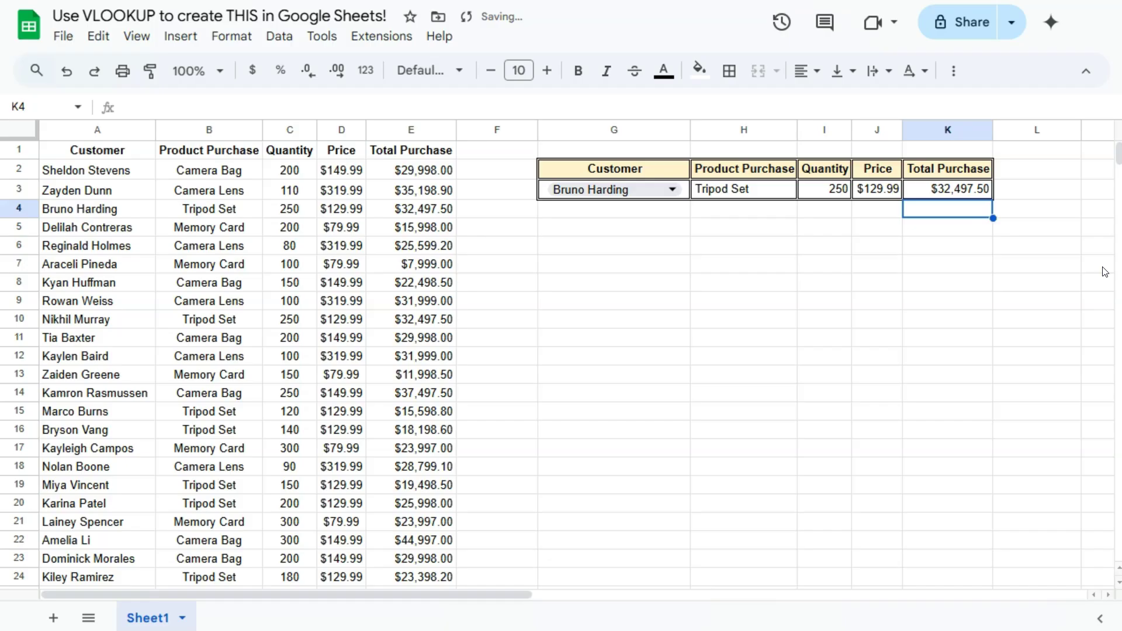
Step: Review the VLOOKUP formulas in cells H3 through K3 one by one
click(751, 191)
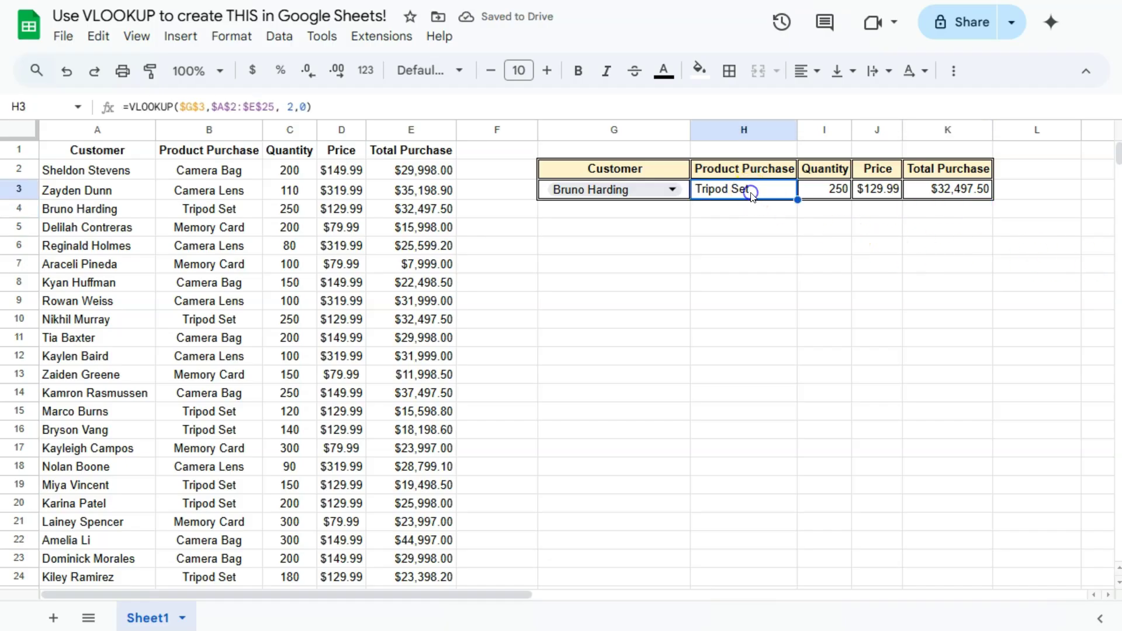
click(835, 193)
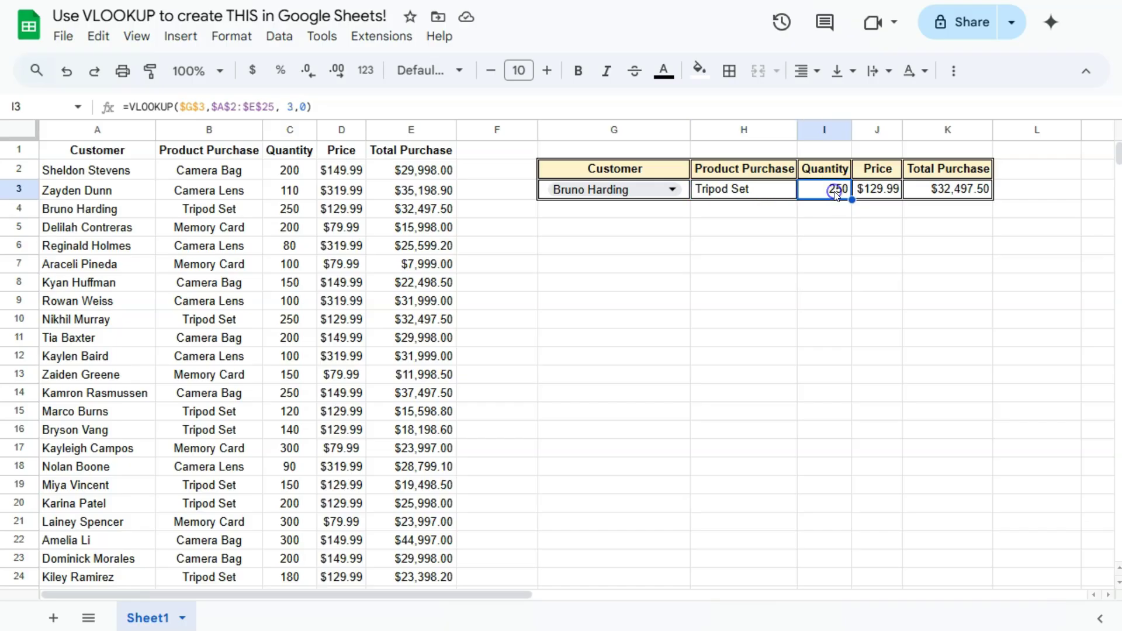
click(881, 196)
click(937, 188)
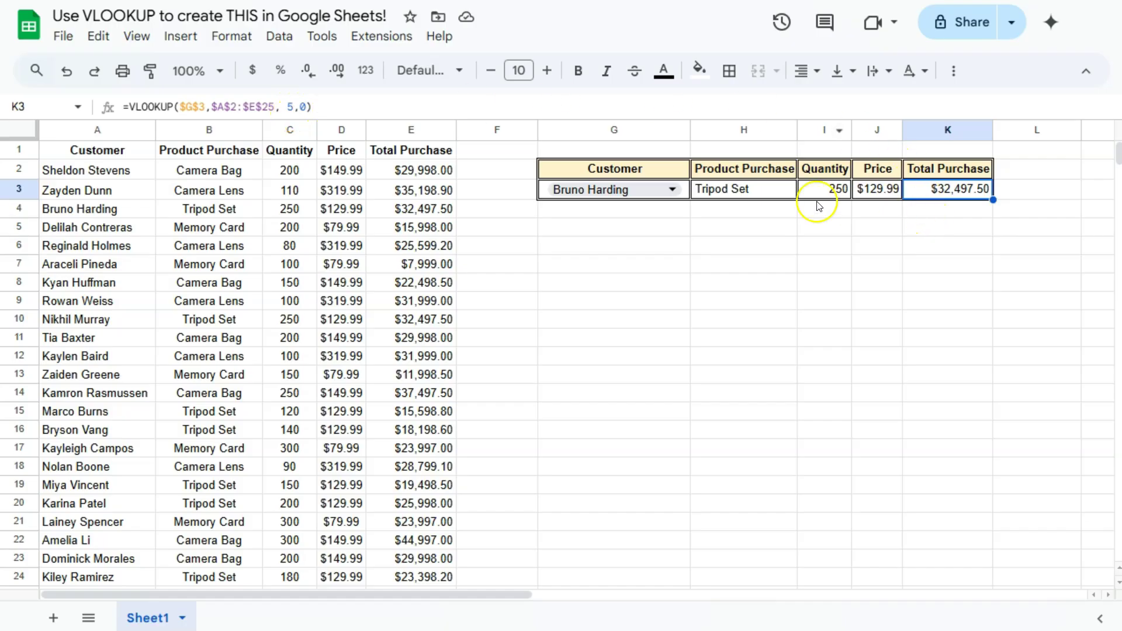
Step: Test the lookup table by choosing the eighth customer in the G3 dropdown and checking cells H3 to K3
click(673, 190)
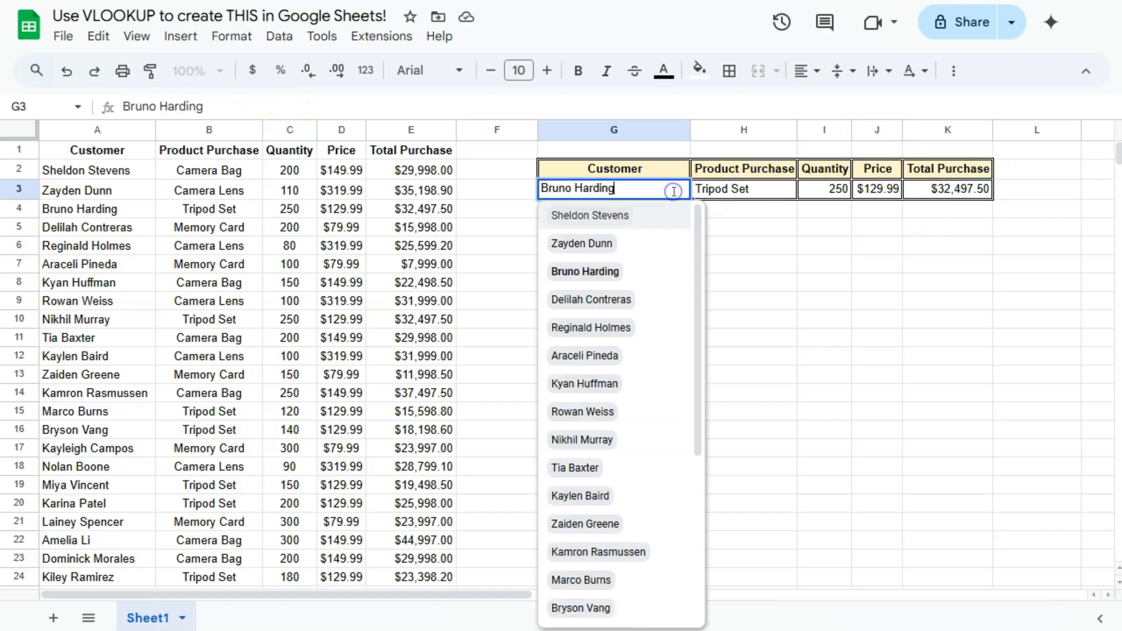
click(584, 411)
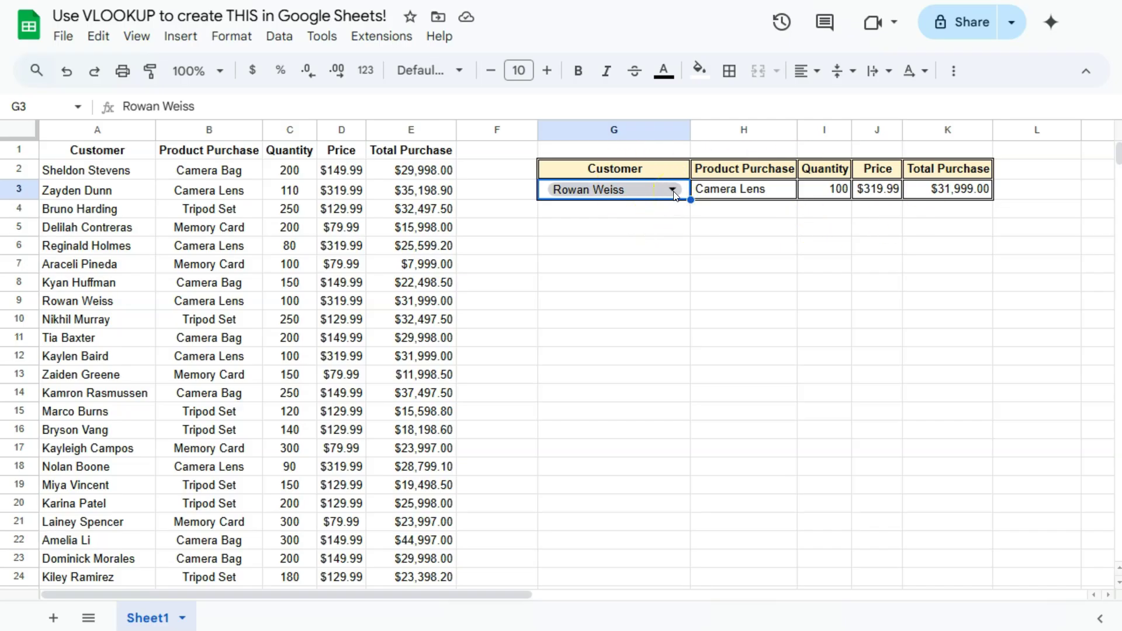
click(762, 190)
click(830, 190)
click(876, 190)
click(913, 192)
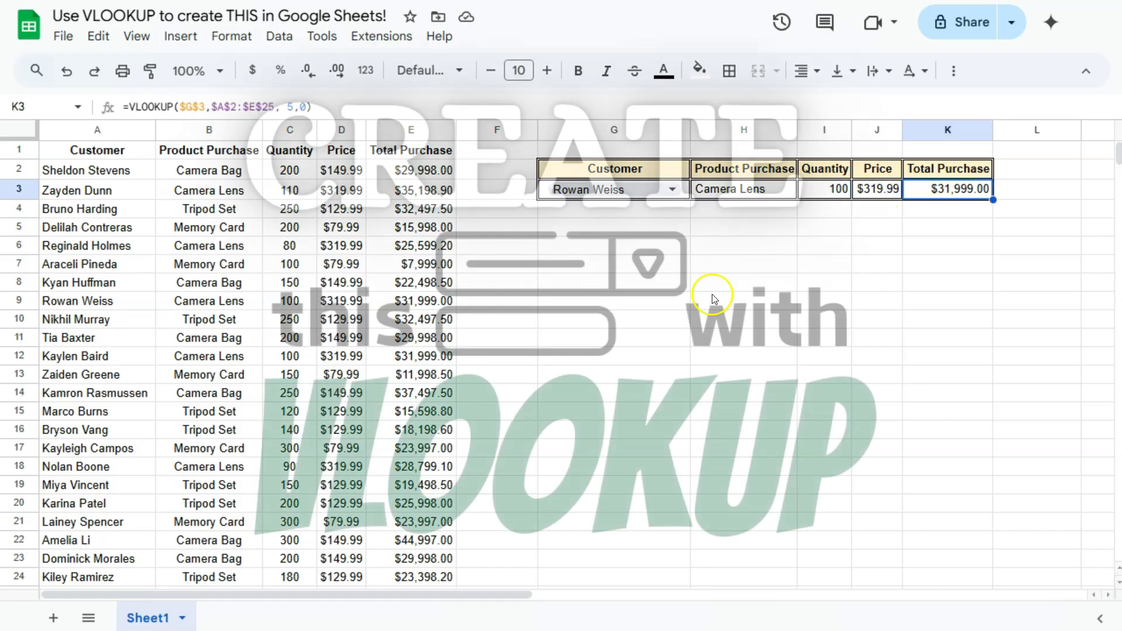